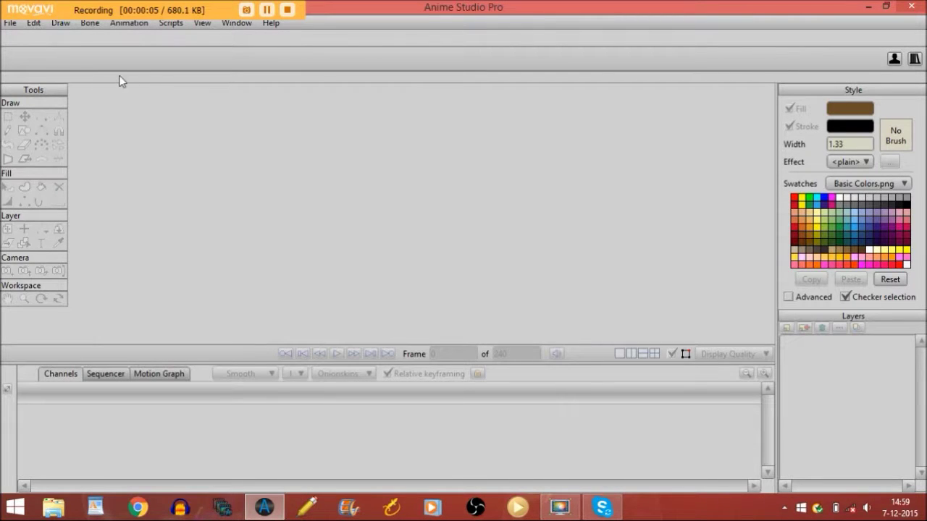
- Open the File menu
{"action": "left_click", "coordinate": [11, 23]}
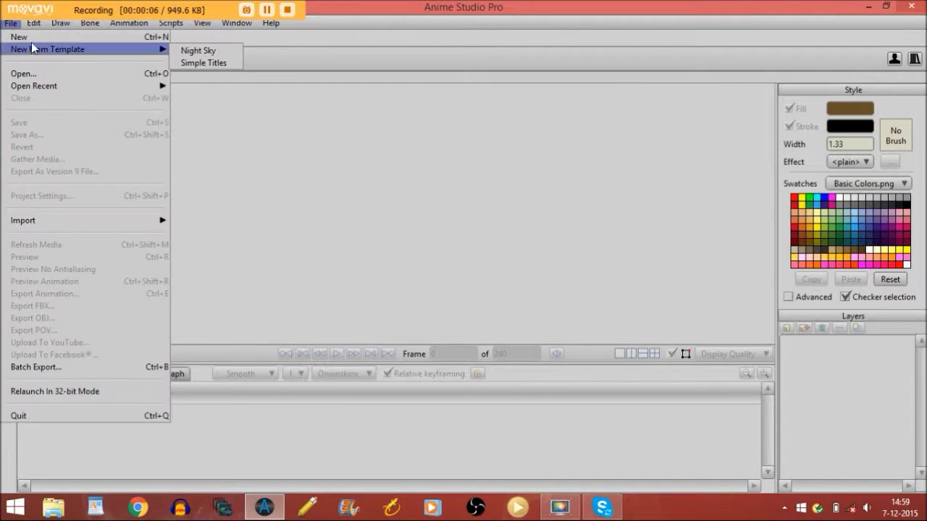
- Create a new Untitled.anme document, then scrub the timeline and return it to frame 0
{"action": "left_click", "coordinate": [34, 34]}
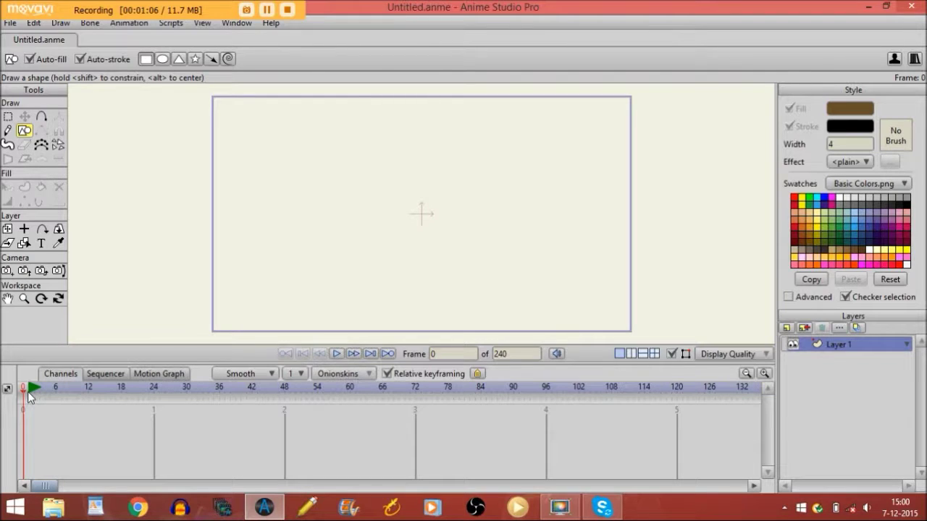
{"action": "mouse_move", "coordinate": [27, 391]}
{"action": "left_mouse_down"}
{"action": "mouse_move", "coordinate": [48, 393]}
{"action": "mouse_move", "coordinate": [30, 393]}
{"action": "left_mouse_up"}
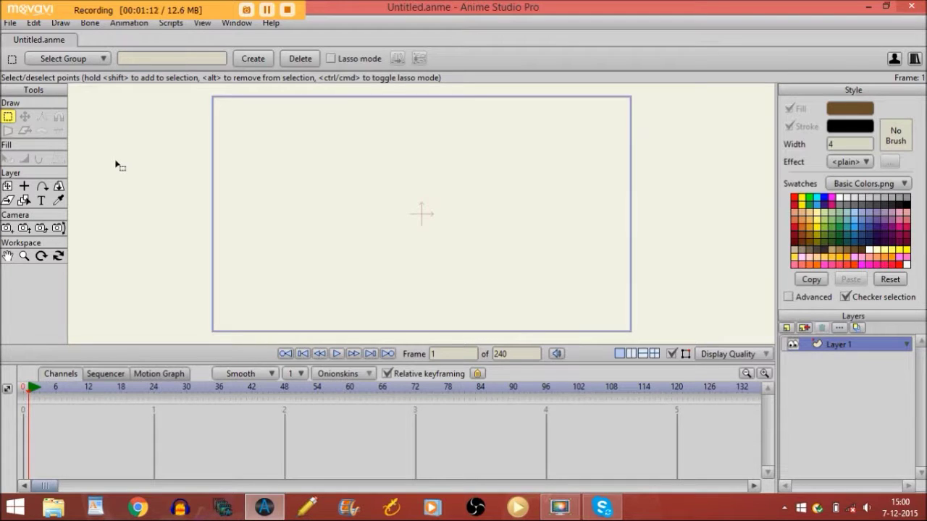
{"action": "left_click", "coordinate": [24, 388]}
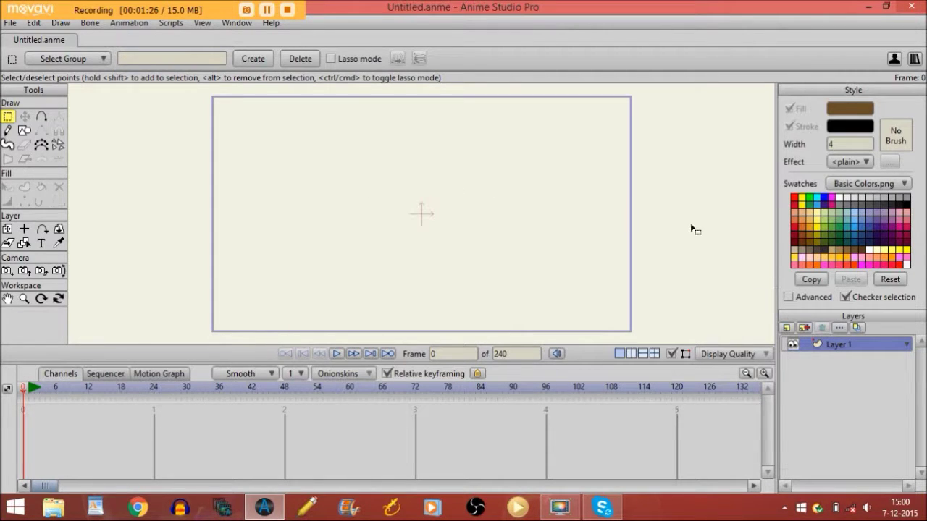
- Rename Layer 1 to 'Sky' in its Layer Settings
{"action": "double_click", "coordinate": [831, 348]}
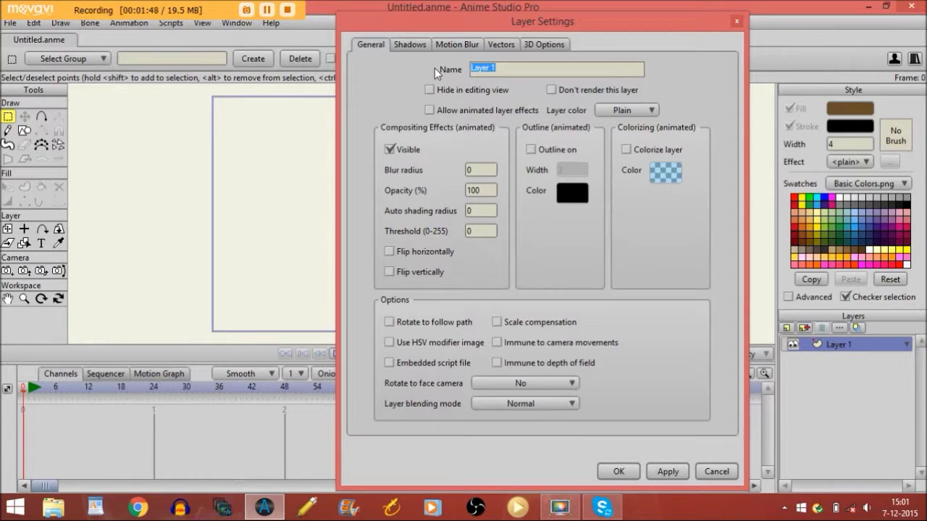
{"action": "key", "text": "Caps_Lock"}
{"action": "type", "text": "S"}
{"action": "key", "text": "Caps_Lock"}
{"action": "type", "text": "ky"}
{"action": "left_click", "coordinate": [615, 472]}
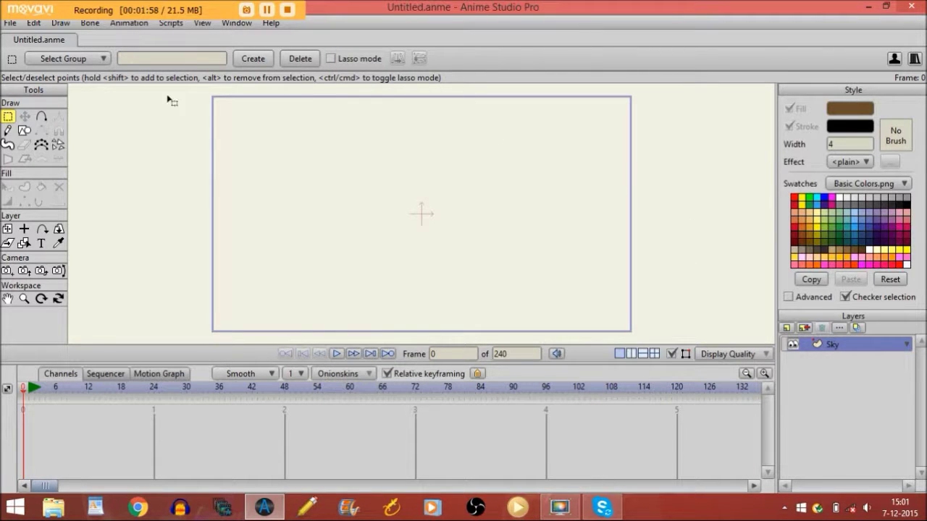
- Draw a light blue filled rectangle spanning the whole canvas on the Sky layer
{"action": "left_click", "coordinate": [24, 130]}
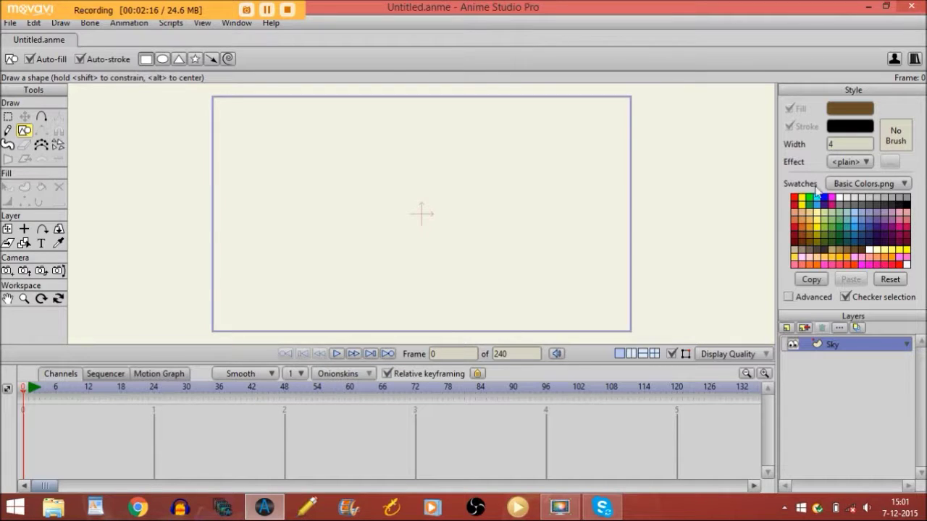
{"action": "left_click", "coordinate": [853, 219]}
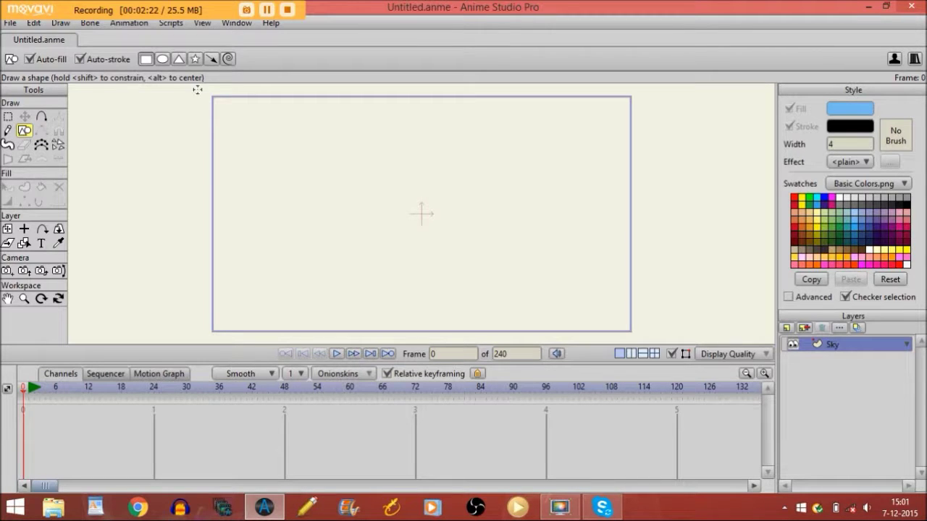
{"action": "mouse_move", "coordinate": [206, 90]}
{"action": "left_mouse_down"}
{"action": "mouse_move", "coordinate": [299, 150]}
{"action": "mouse_move", "coordinate": [496, 321]}
{"action": "mouse_move", "coordinate": [523, 321]}
{"action": "mouse_move", "coordinate": [552, 339]}
{"action": "mouse_move", "coordinate": [607, 328]}
{"action": "mouse_move", "coordinate": [640, 336]}
{"action": "left_mouse_up"}
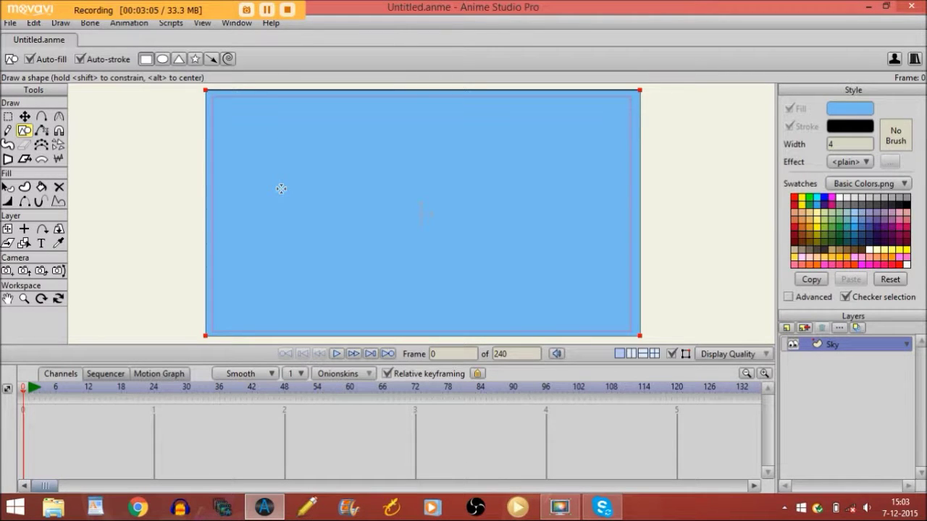
- Add a new vector layer named 'Sun' above Sky
{"action": "left_click", "coordinate": [787, 328]}
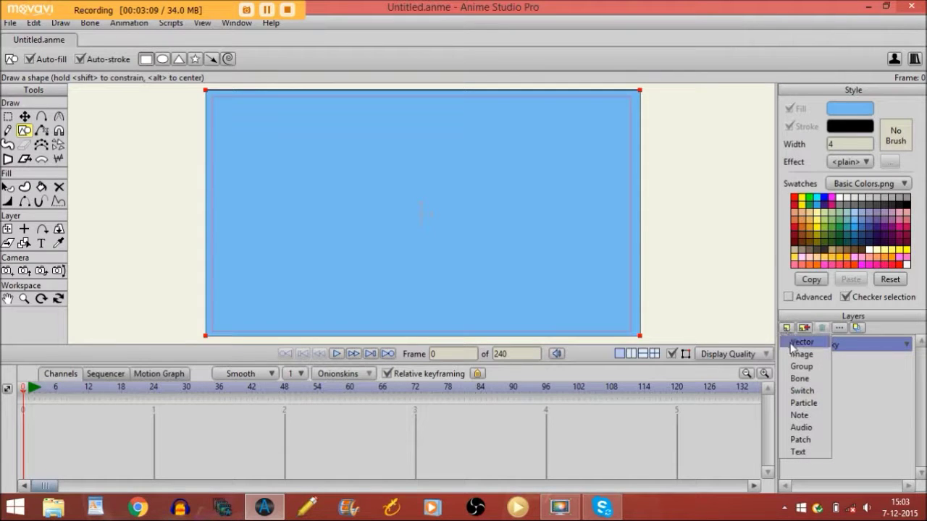
{"action": "left_click", "coordinate": [793, 343]}
{"action": "type", "text": "Su"}
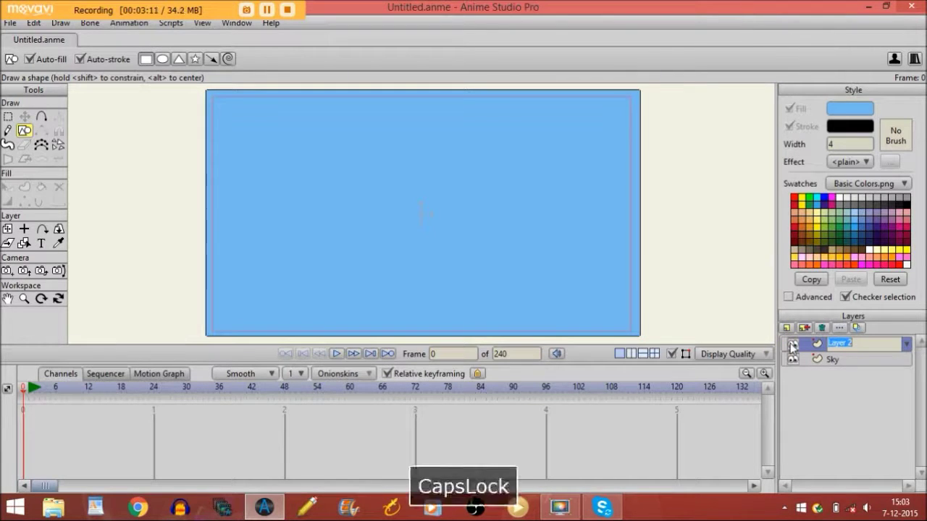
{"action": "type", "text": "n"}
{"action": "key", "text": "Return"}
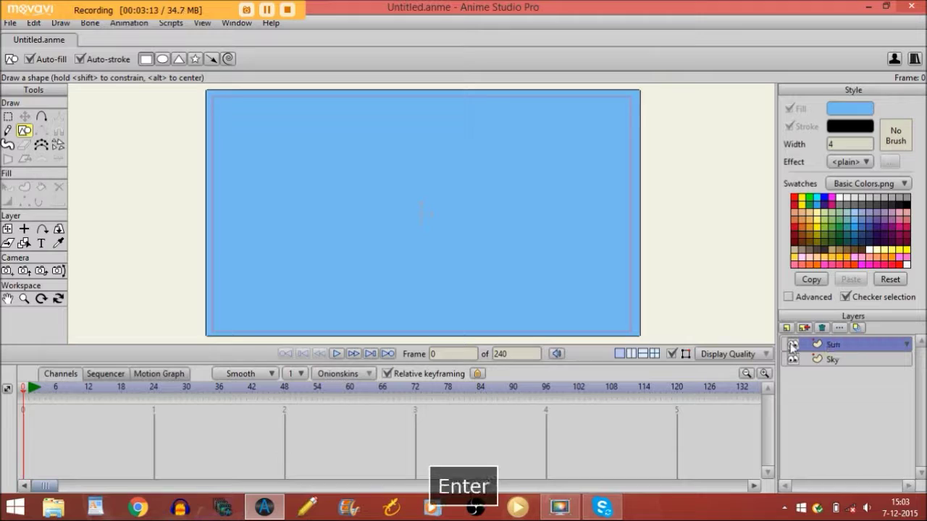
- Draw a yellow ellipse with Auto-stroke off in the canvas's top-left corner
{"action": "left_click", "coordinate": [163, 61]}
{"action": "left_click", "coordinate": [79, 59]}
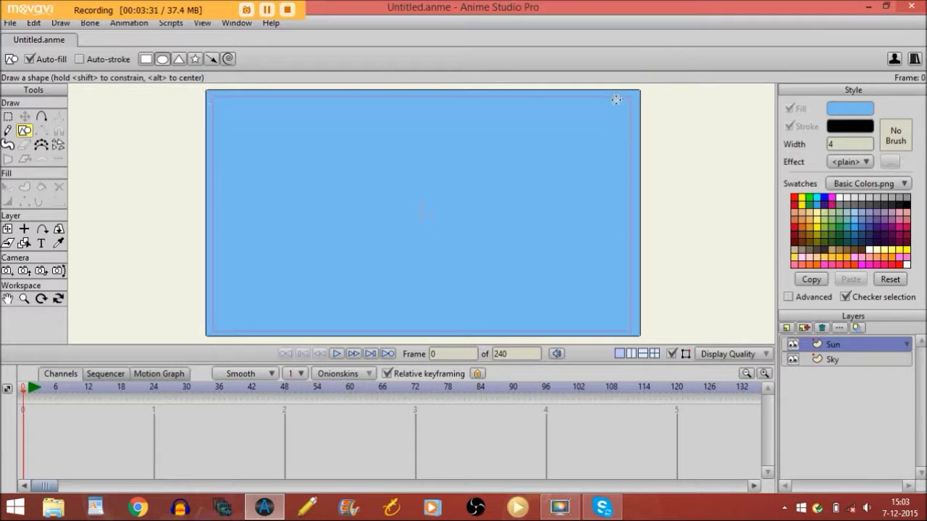
{"action": "left_click", "coordinate": [802, 203]}
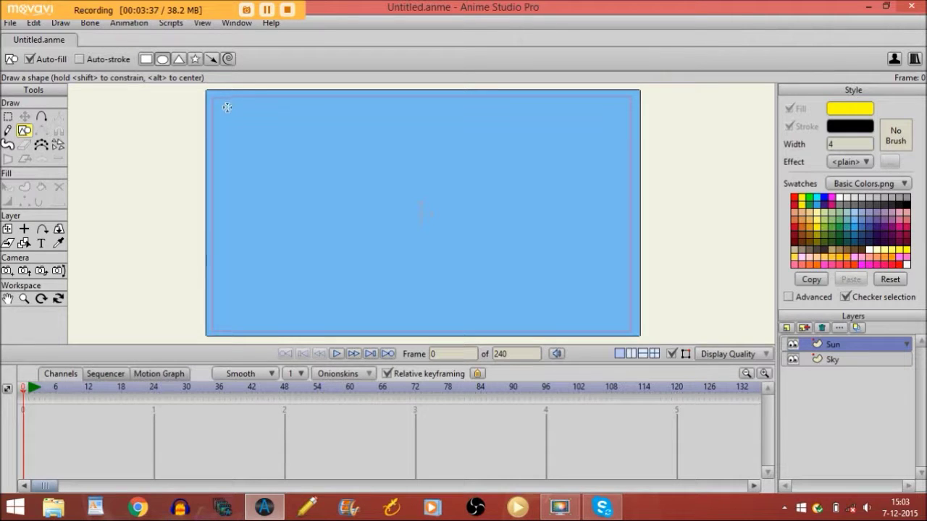
{"action": "left_click_drag", "start_coordinate": [227, 104], "coordinate": [268, 145]}
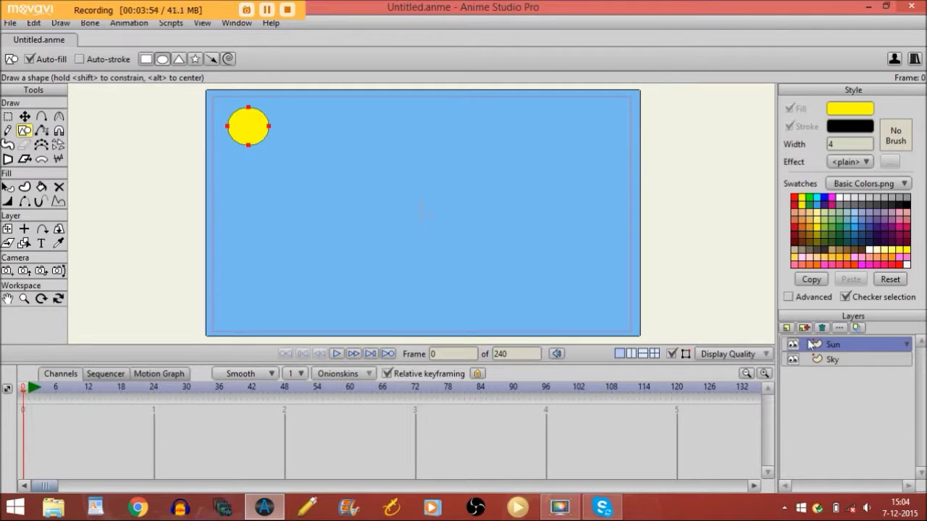
- Move the Sun layer below the Sky layer
{"action": "left_click", "coordinate": [820, 360]}
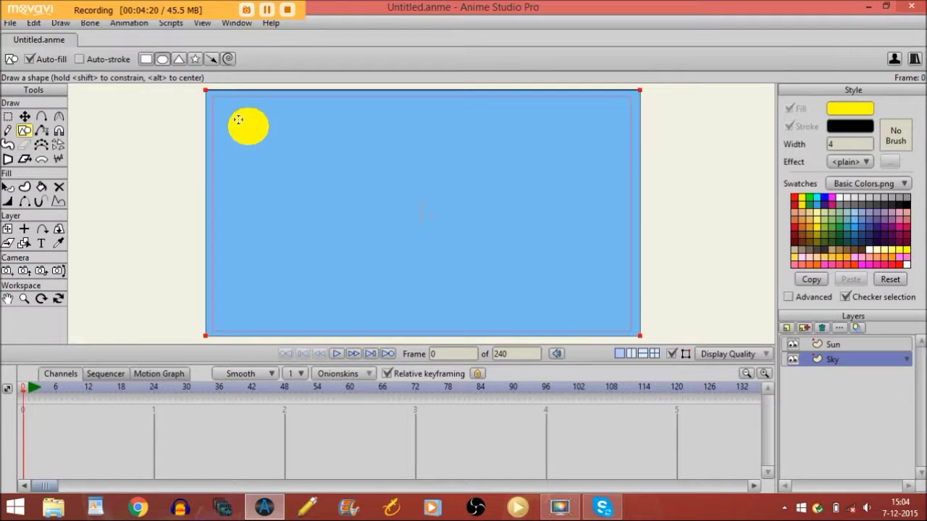
{"action": "left_click", "coordinate": [822, 346]}
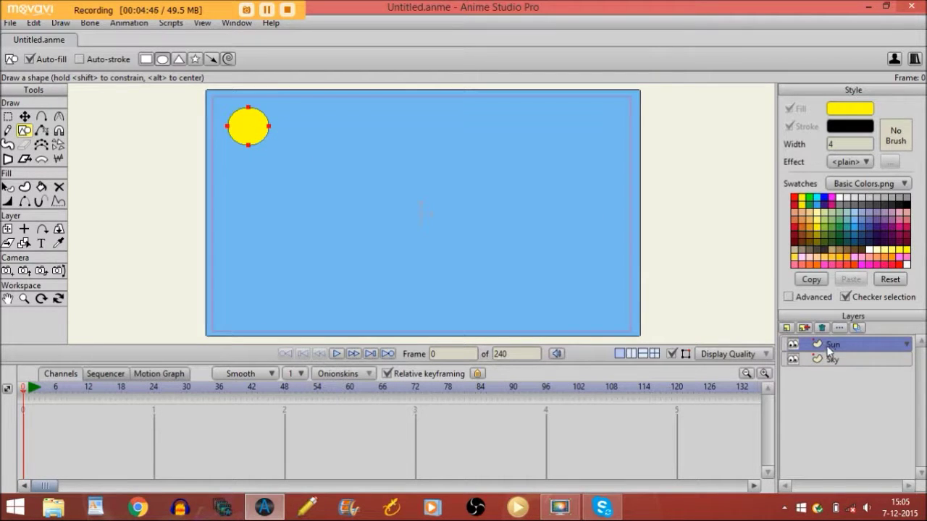
{"action": "left_click_drag", "start_coordinate": [829, 350], "coordinate": [830, 371]}
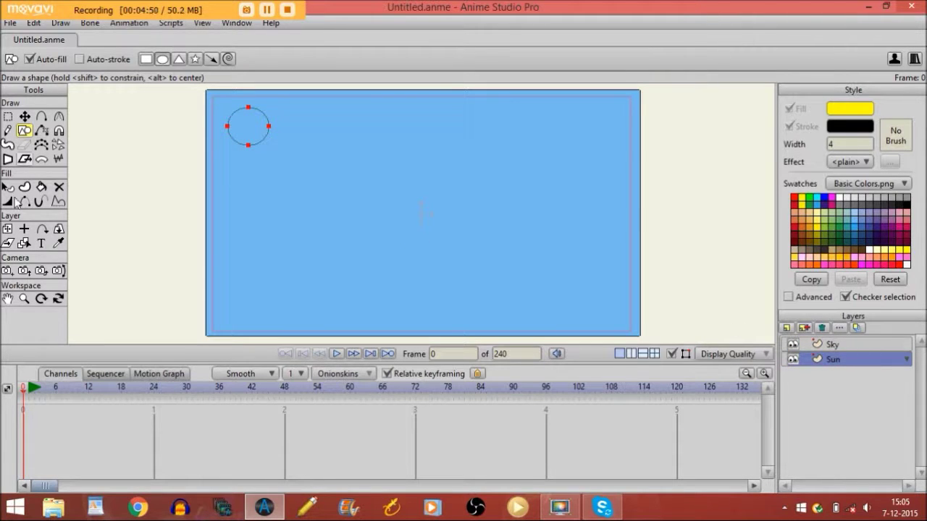
- Nudge the whole Sky layer slightly, then drag it back below Sun
{"action": "left_click", "coordinate": [9, 230]}
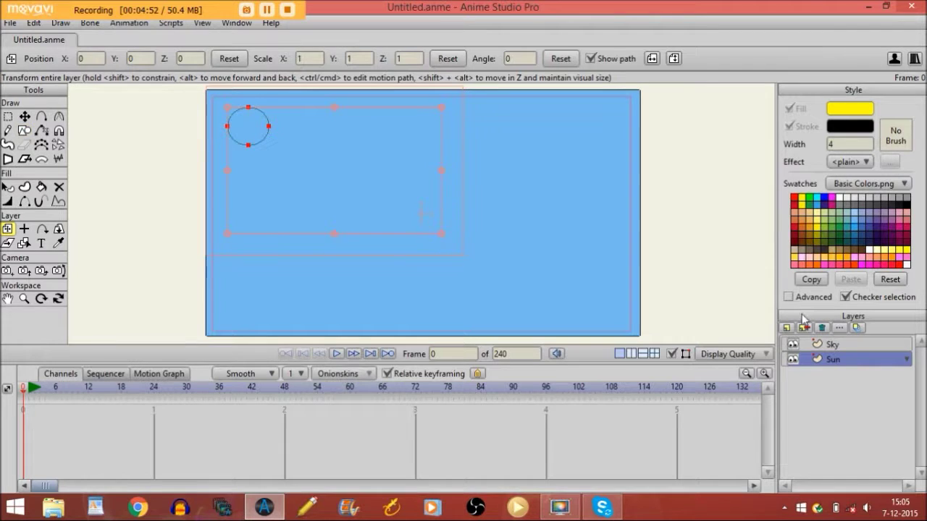
{"action": "left_click", "coordinate": [803, 345]}
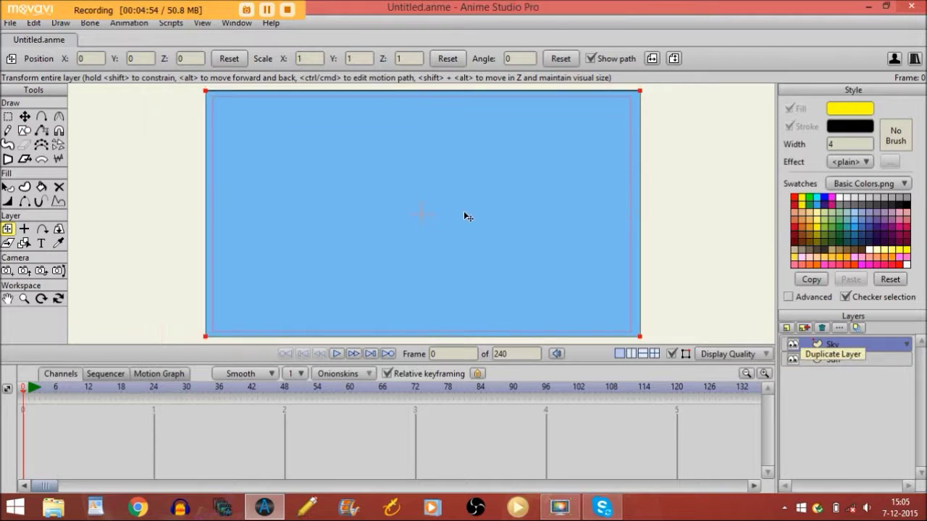
{"action": "mouse_move", "coordinate": [465, 213]}
{"action": "left_mouse_down"}
{"action": "mouse_move", "coordinate": [463, 259]}
{"action": "mouse_move", "coordinate": [466, 214]}
{"action": "left_mouse_up"}
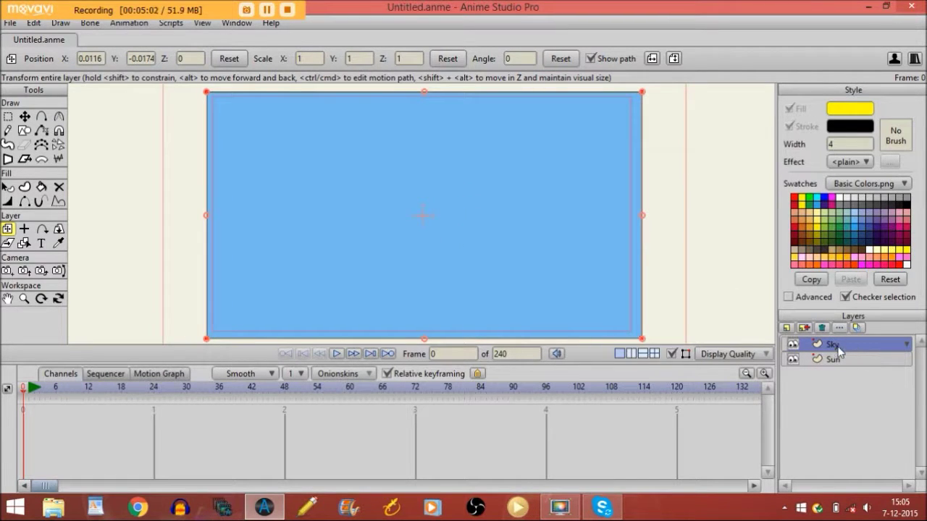
{"action": "left_click_drag", "start_coordinate": [842, 346], "coordinate": [838, 371]}
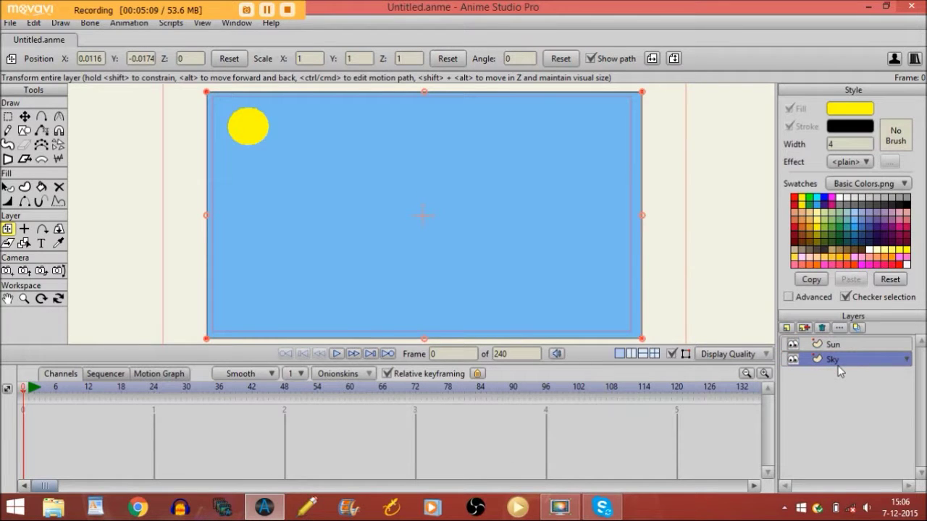
{"action": "left_click", "coordinate": [787, 328]}
- Add a new vector layer named 'Grass' between Sun and Sky
{"action": "left_click", "coordinate": [792, 345]}
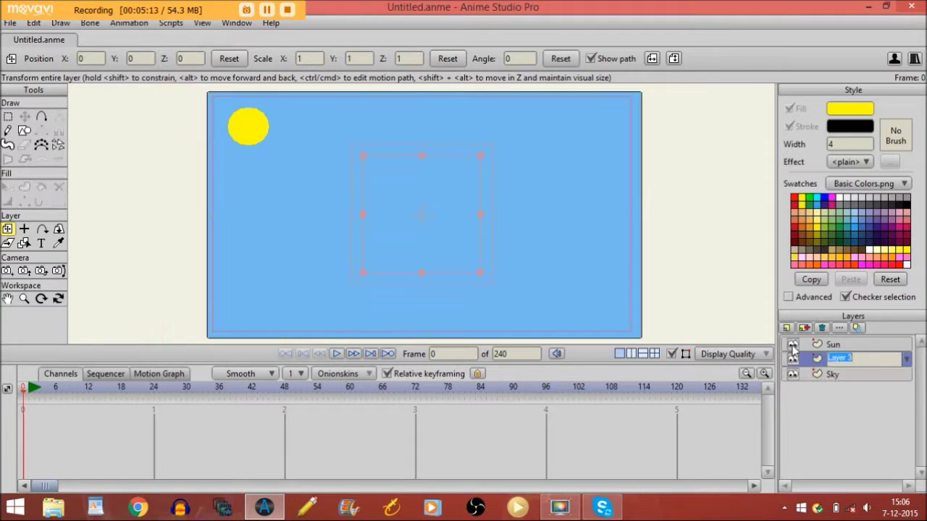
{"action": "key", "text": "Caps_Lock"}
{"action": "type", "text": "Grass"}
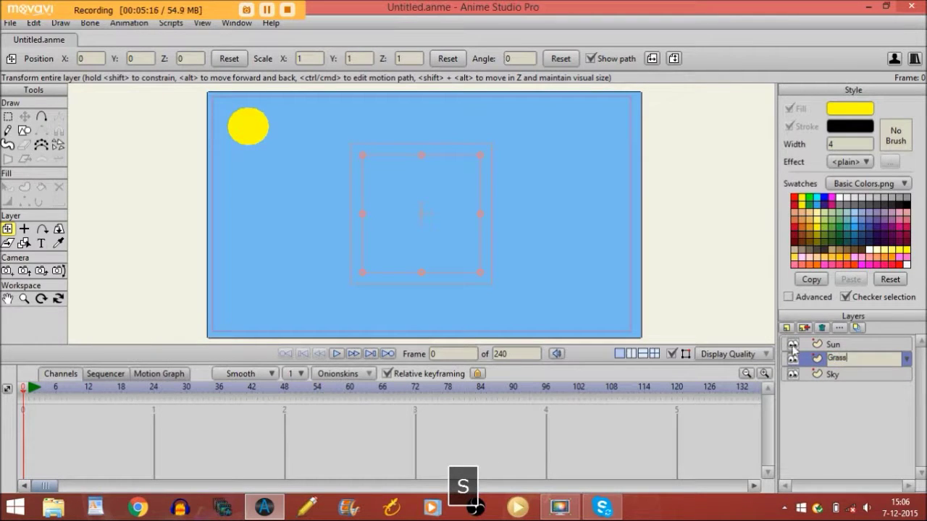
{"action": "key", "text": "Return"}
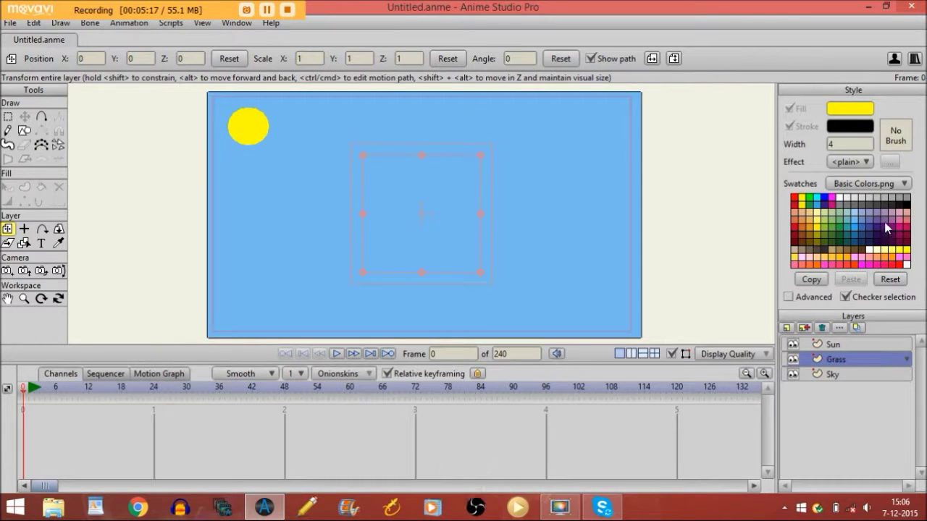
- Draw an outlined green rectangle across the lower part of the canvas with Auto-stroke on
{"action": "left_click", "coordinate": [809, 205]}
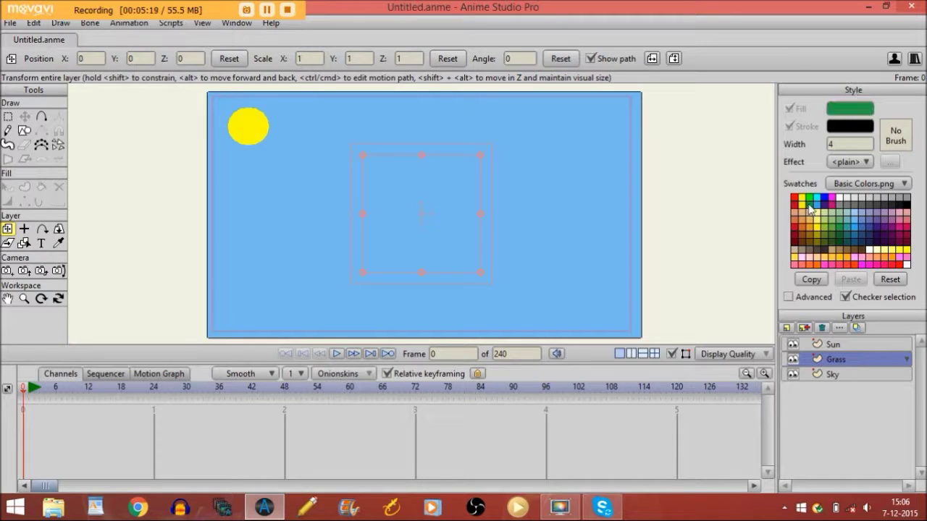
{"action": "left_click", "coordinate": [24, 130]}
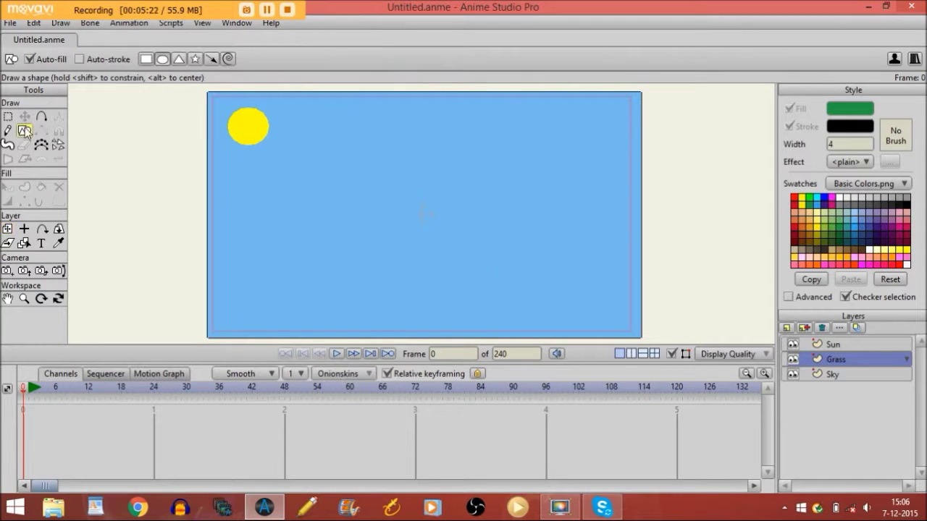
{"action": "left_click", "coordinate": [80, 59]}
{"action": "mouse_move", "coordinate": [204, 246]}
{"action": "left_mouse_down"}
{"action": "mouse_move", "coordinate": [343, 342]}
{"action": "mouse_move", "coordinate": [468, 341]}
{"action": "mouse_move", "coordinate": [591, 394]}
{"action": "mouse_move", "coordinate": [661, 375]}
{"action": "mouse_move", "coordinate": [647, 339]}
{"action": "left_mouse_up"}
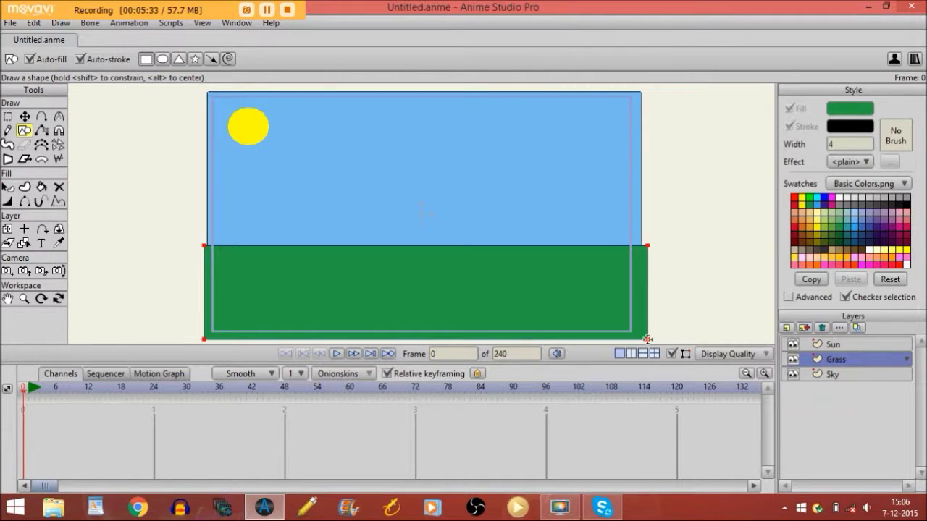
{"action": "left_click", "coordinate": [796, 345]}
- Add a new vector layer named 'Line'
{"action": "left_click", "coordinate": [788, 328]}
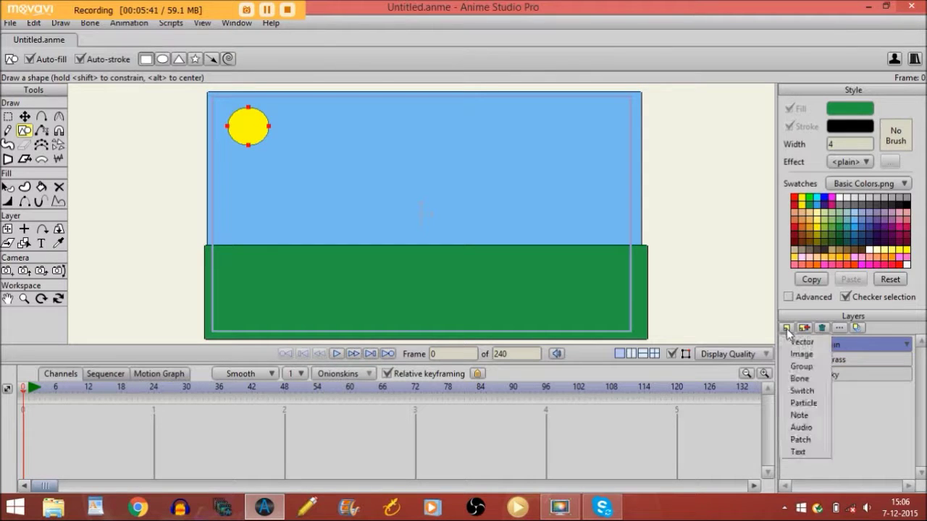
{"action": "left_click", "coordinate": [791, 342]}
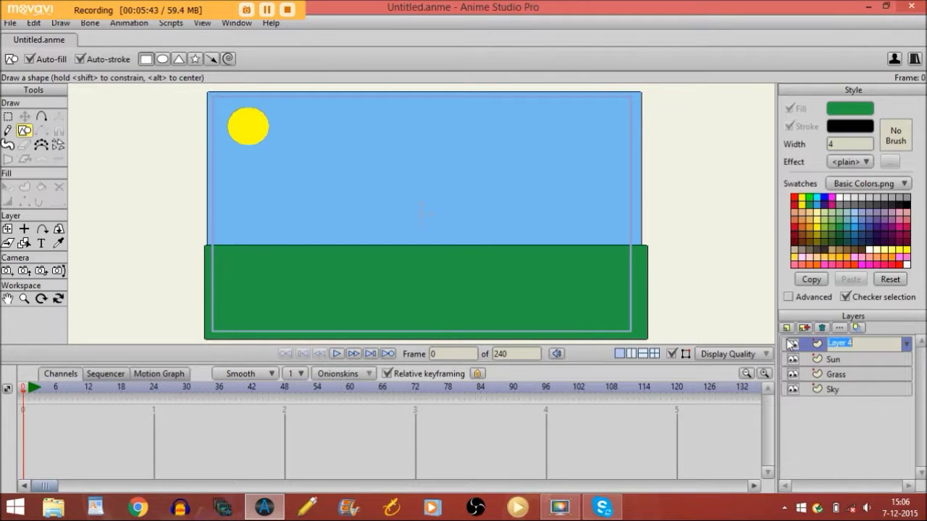
{"action": "key", "text": "CapsLock"}
{"action": "type", "text": "Line"}
{"action": "key", "text": "Return"}
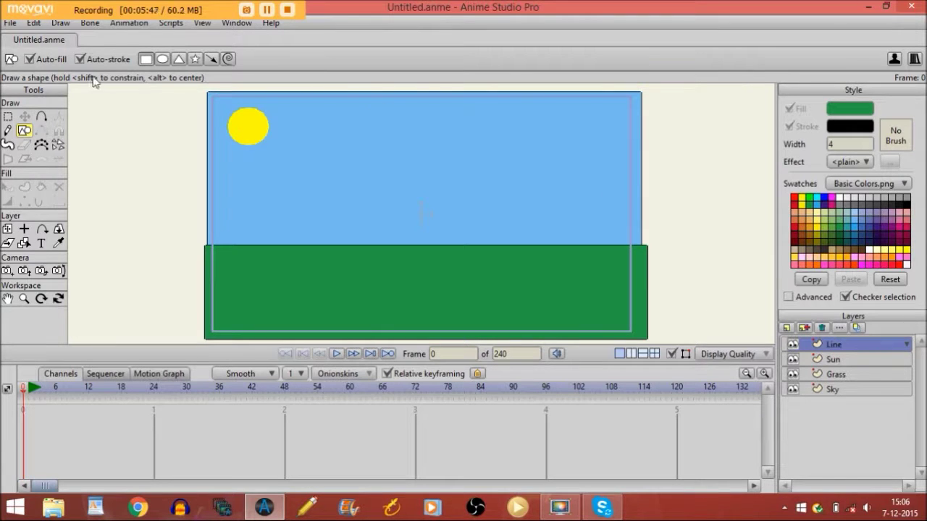
- Draw a horizontal line across the sky above the grass, then zoom in on it
{"action": "left_click", "coordinate": [42, 117]}
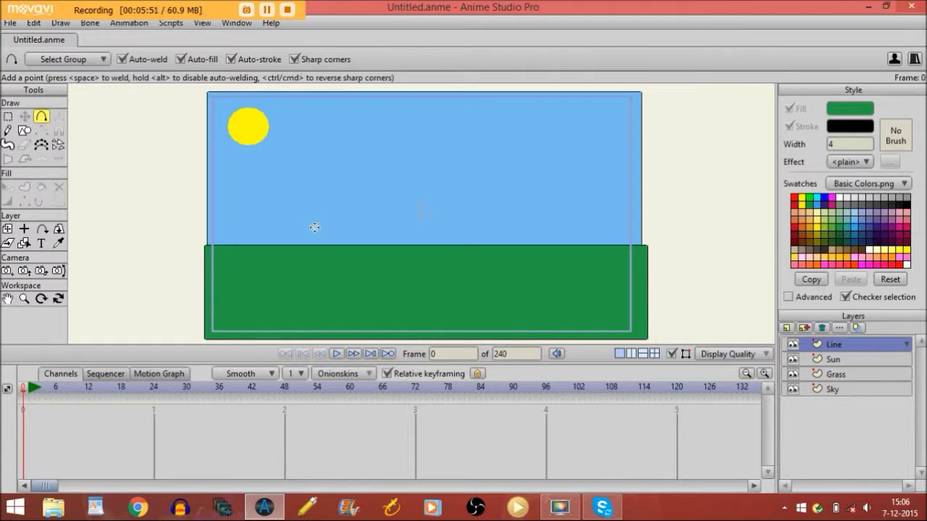
{"action": "mouse_move", "coordinate": [310, 227]}
{"action": "left_mouse_down"}
{"action": "mouse_move", "coordinate": [444, 244]}
{"action": "mouse_move", "coordinate": [480, 227]}
{"action": "mouse_move", "coordinate": [529, 229]}
{"action": "mouse_move", "coordinate": [546, 219]}
{"action": "mouse_move", "coordinate": [551, 227]}
{"action": "left_mouse_up"}
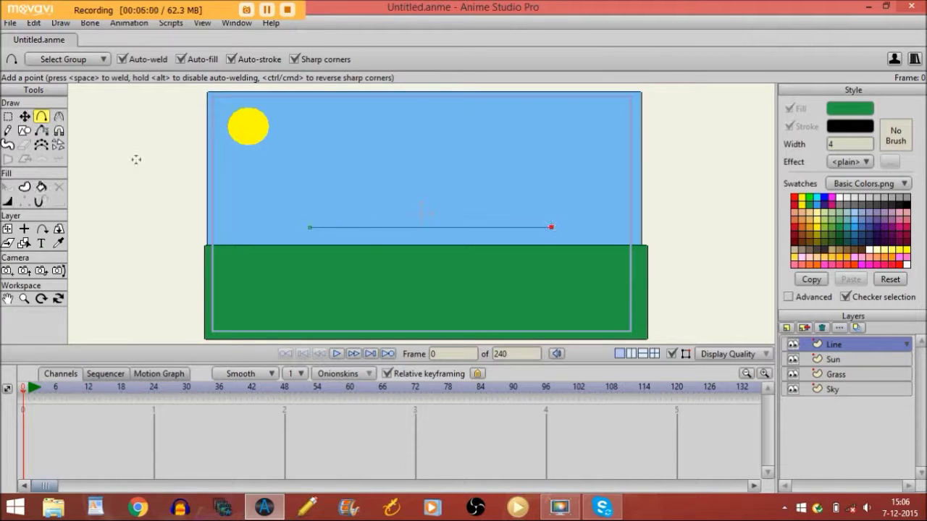
{"action": "left_click", "coordinate": [42, 187]}
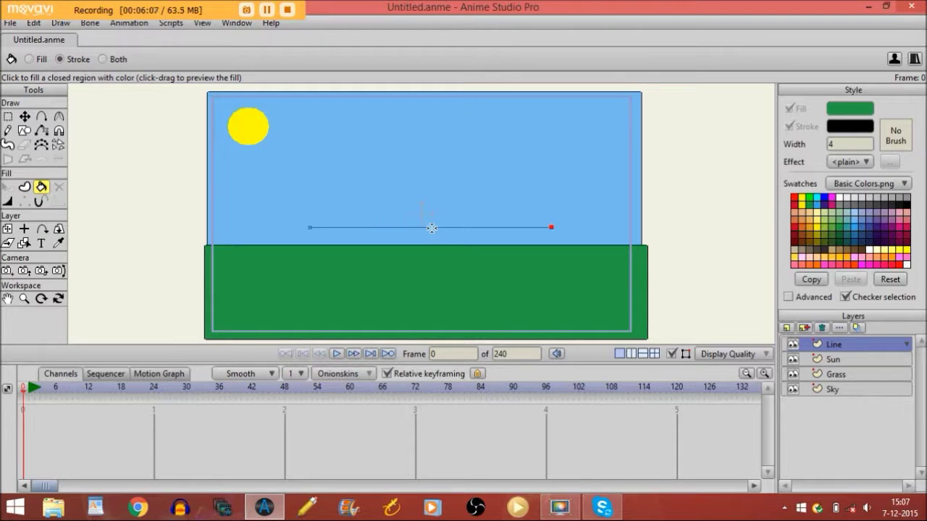
{"action": "left_click", "coordinate": [432, 228]}
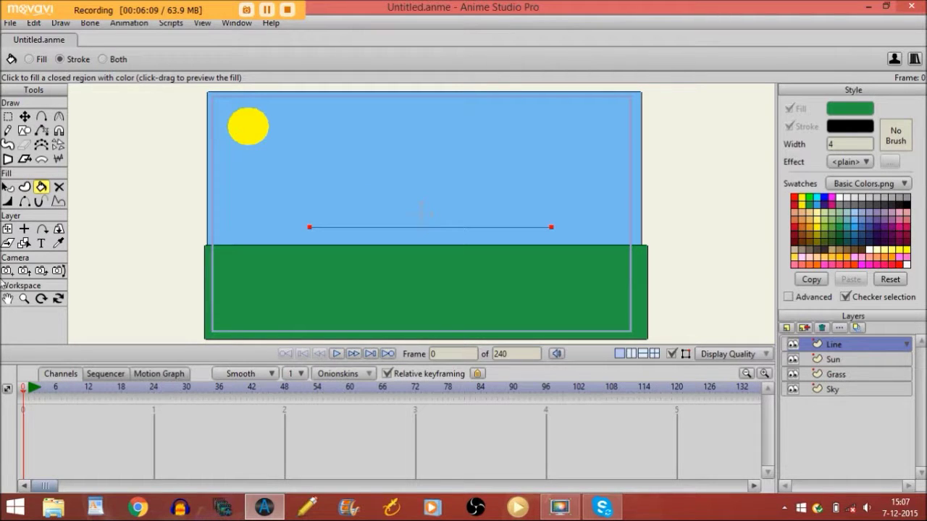
{"action": "left_click", "coordinate": [24, 298]}
{"action": "left_click_drag", "start_coordinate": [296, 246], "coordinate": [370, 251]}
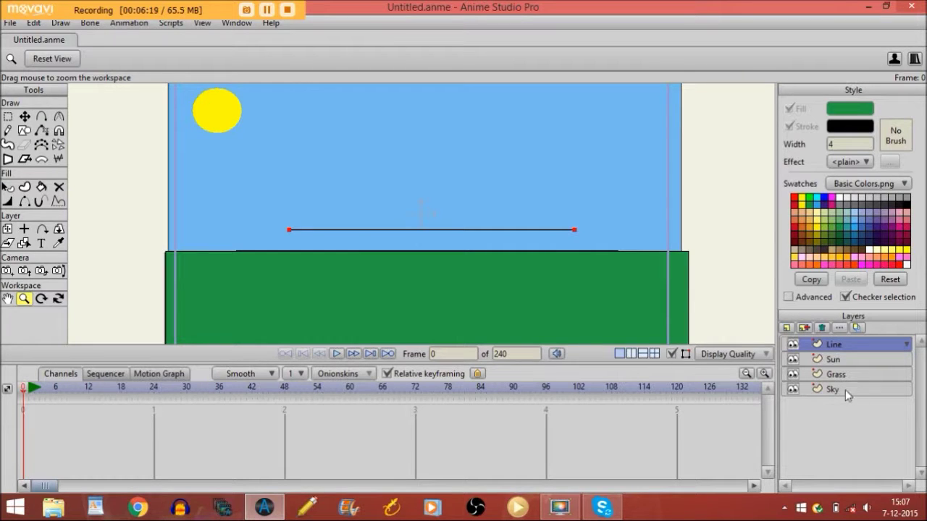
- With Sun selected, add a vector layer named 'House' between Line and Sun
{"action": "left_click", "coordinate": [835, 355]}
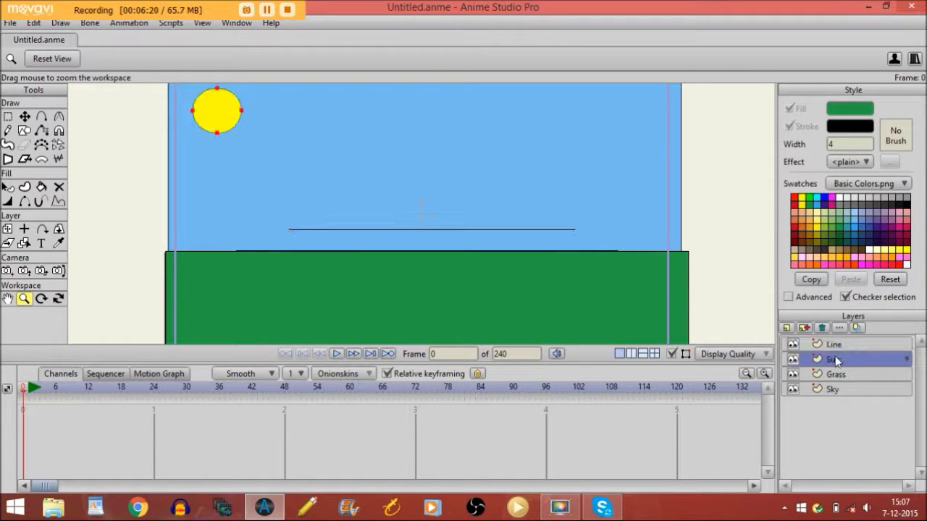
{"action": "left_click", "coordinate": [788, 329]}
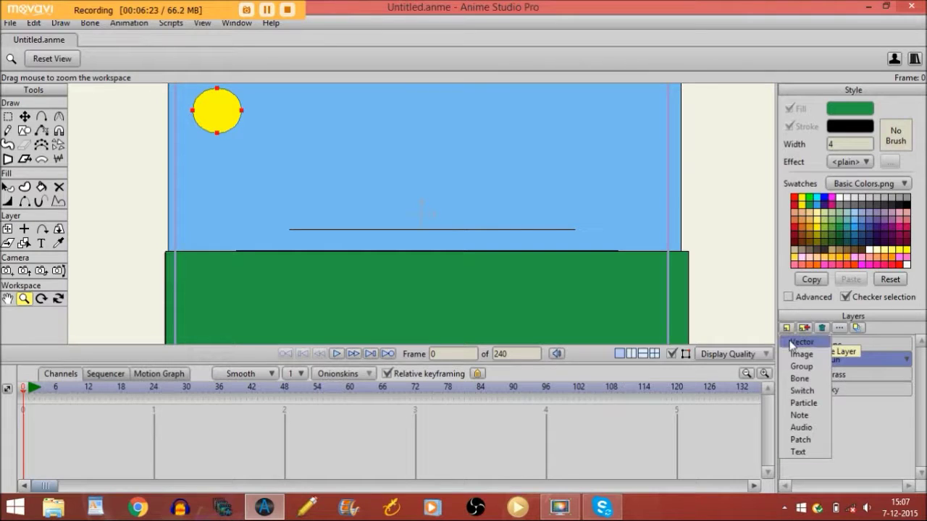
{"action": "left_click", "coordinate": [791, 344]}
{"action": "key", "text": "Caps_Lock"}
{"action": "type", "text": "House"}
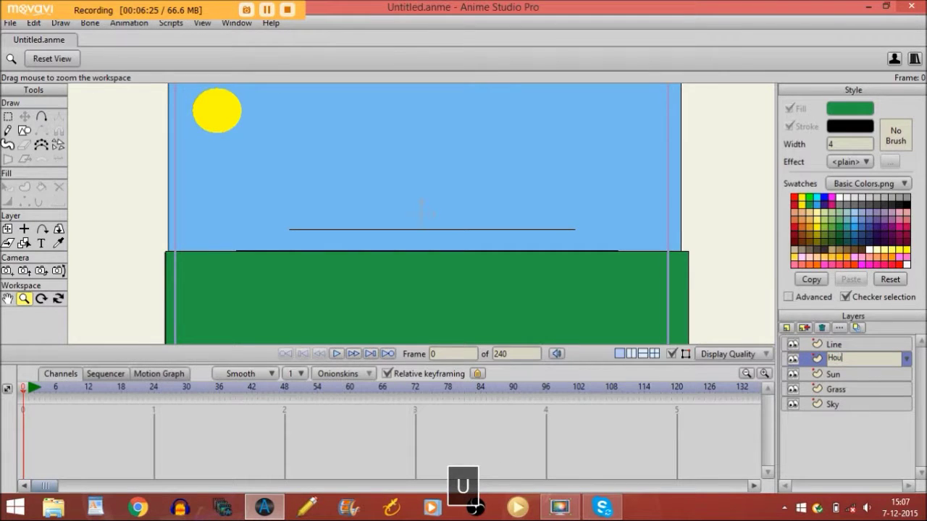
{"action": "key", "text": "Return"}
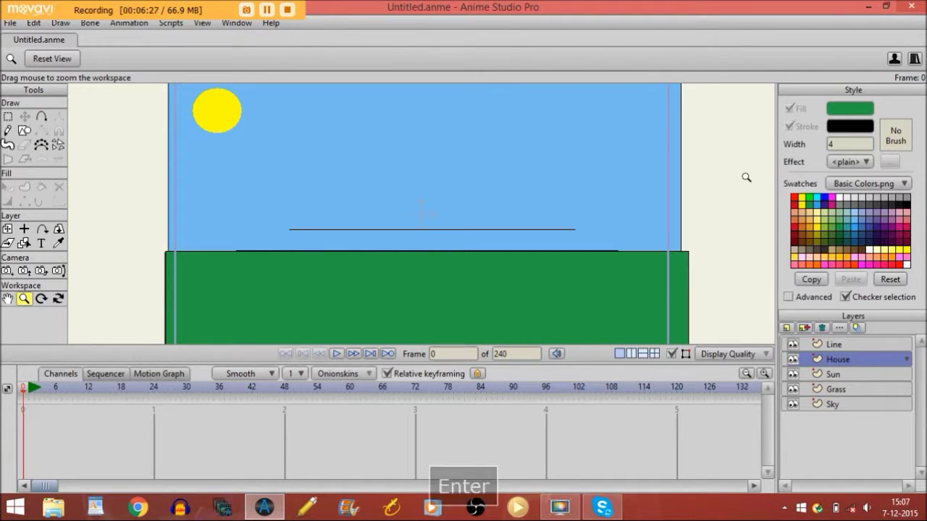
{"action": "left_click", "coordinate": [41, 117]}
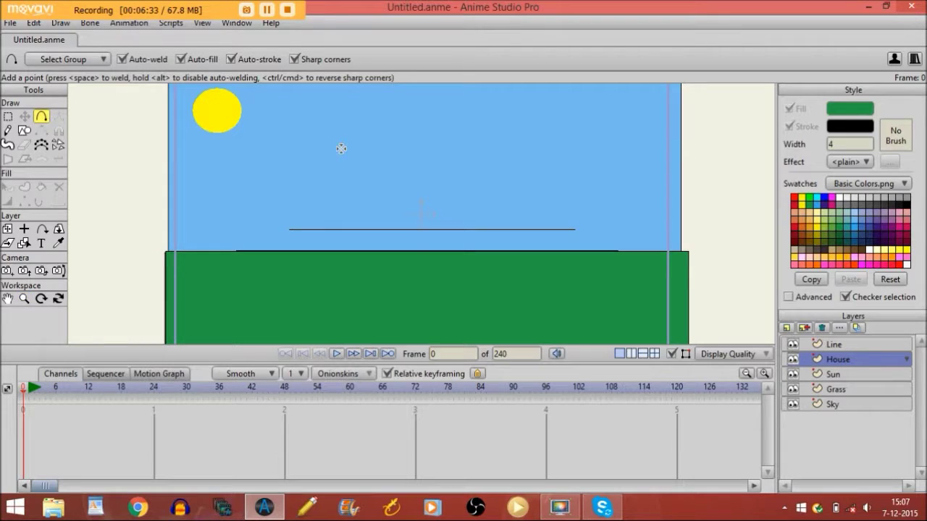
- Draw a pale yellow house outline with a pointed roof on the grass, then adjust the apex
{"action": "left_click", "coordinate": [816, 214]}
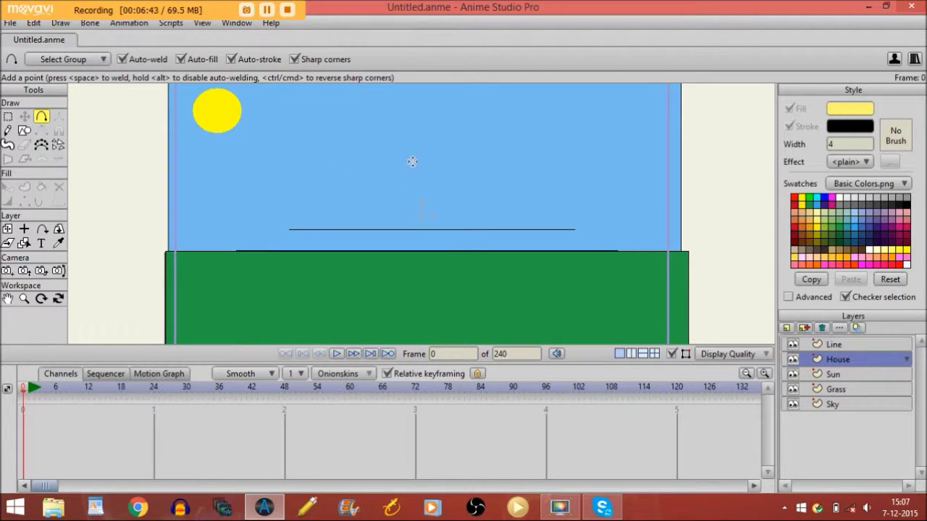
{"action": "left_click_drag", "start_coordinate": [412, 162], "coordinate": [337, 230]}
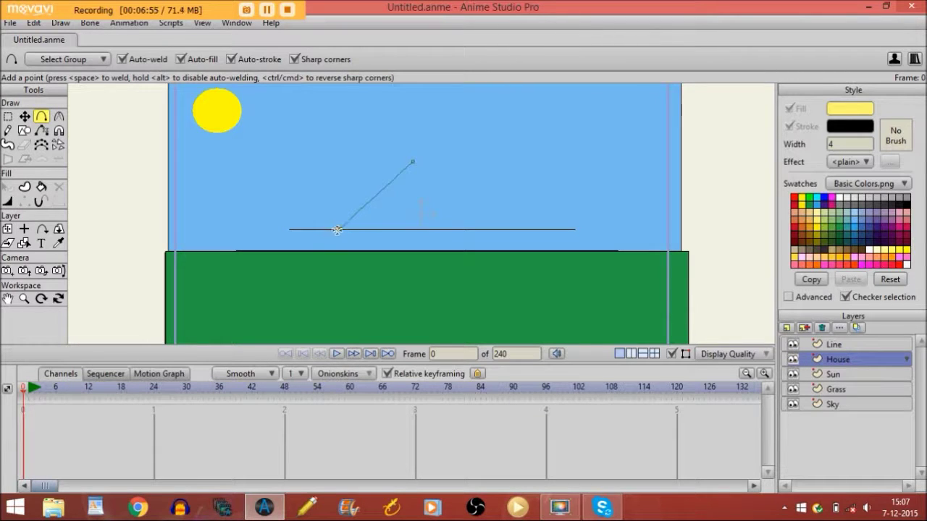
{"action": "left_click_drag", "start_coordinate": [338, 230], "coordinate": [339, 299]}
{"action": "left_click_drag", "start_coordinate": [338, 299], "coordinate": [493, 297]}
{"action": "mouse_move", "coordinate": [494, 297]}
{"action": "left_mouse_down"}
{"action": "mouse_move", "coordinate": [494, 228]}
{"action": "mouse_move", "coordinate": [430, 200]}
{"action": "mouse_move", "coordinate": [414, 161]}
{"action": "left_mouse_up"}
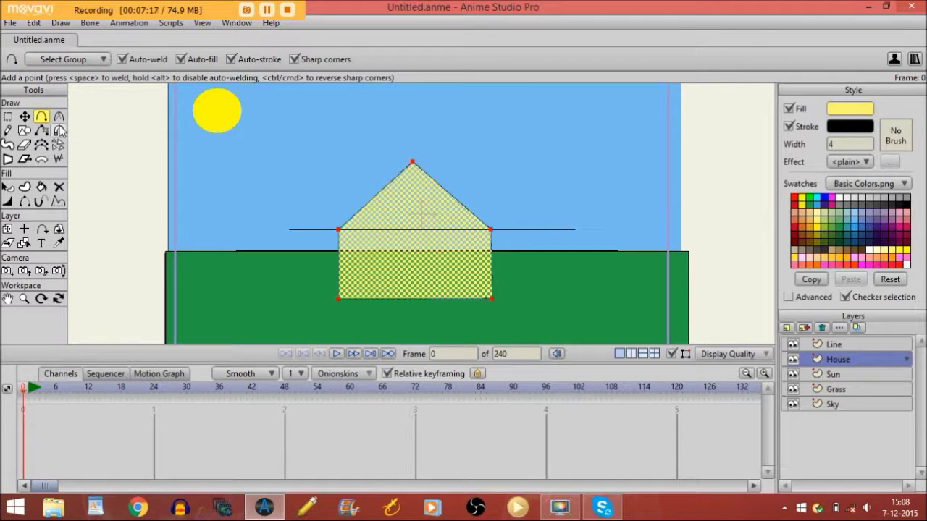
{"action": "left_click", "coordinate": [25, 117]}
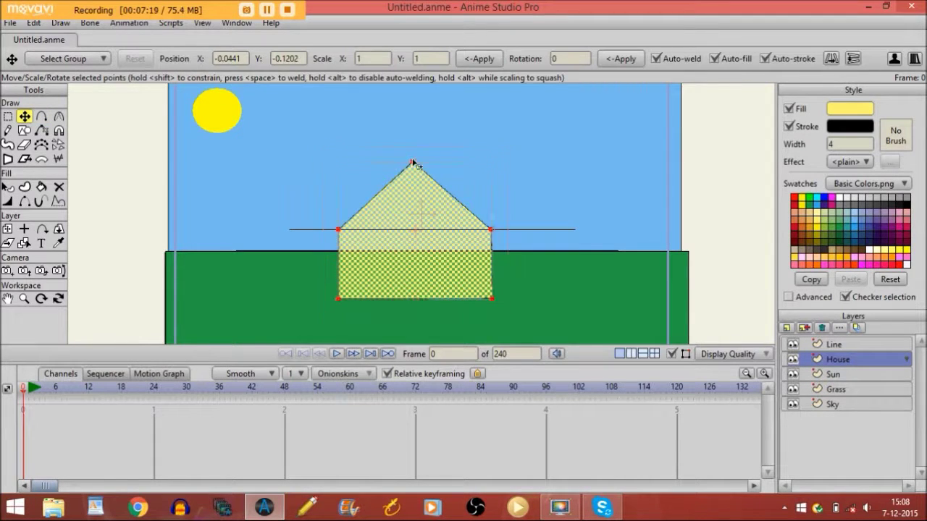
{"action": "left_click_drag", "start_coordinate": [412, 163], "coordinate": [414, 167]}
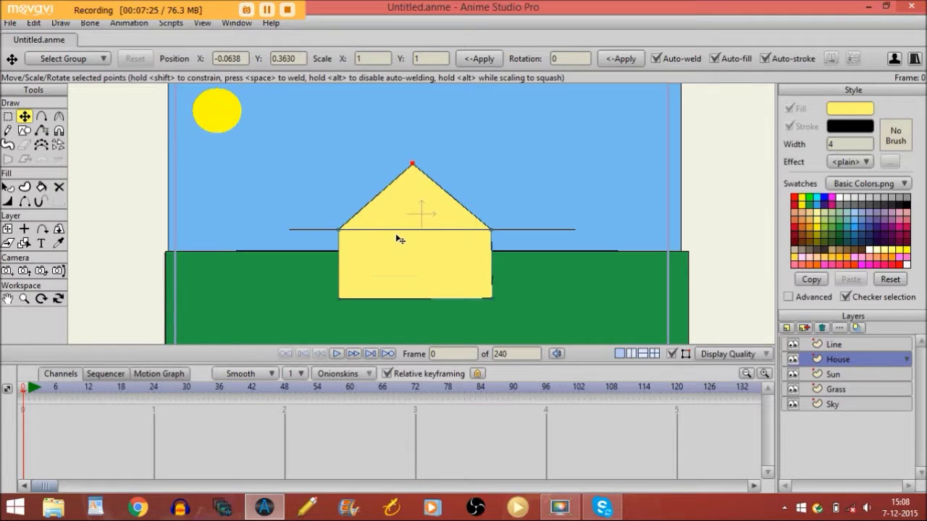
- Draw a red roof shape over the house's pointed top with the Add Point tool
{"action": "left_click", "coordinate": [41, 116]}
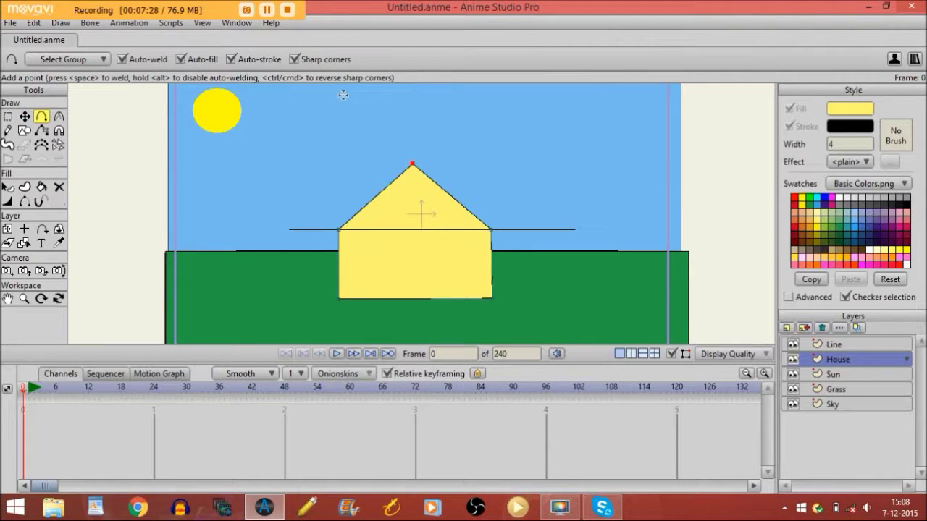
{"action": "left_click", "coordinate": [795, 199]}
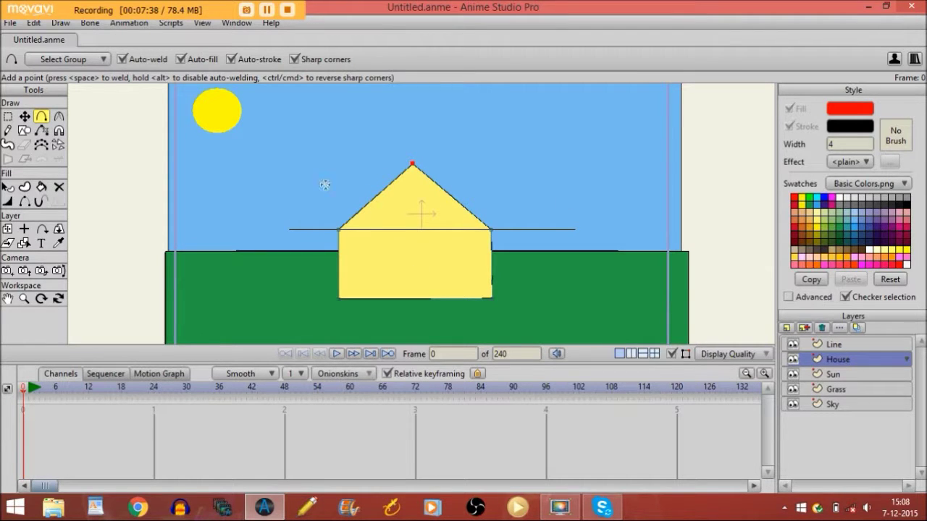
{"action": "left_click", "coordinate": [327, 226]}
{"action": "left_click_drag", "start_coordinate": [345, 242], "coordinate": [483, 241]}
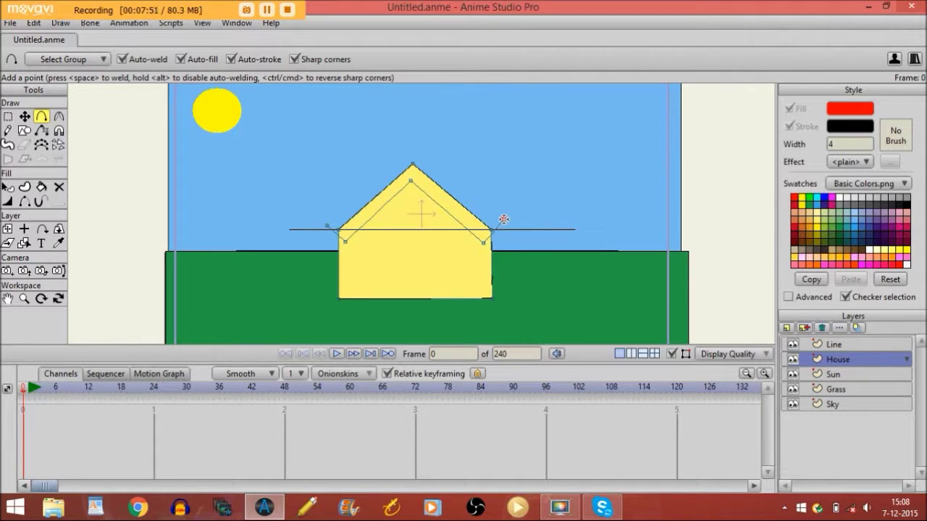
{"action": "mouse_move", "coordinate": [503, 218]}
{"action": "left_mouse_down"}
{"action": "mouse_move", "coordinate": [470, 210]}
{"action": "mouse_move", "coordinate": [455, 157]}
{"action": "mouse_move", "coordinate": [413, 140]}
{"action": "mouse_move", "coordinate": [327, 225]}
{"action": "left_mouse_up"}
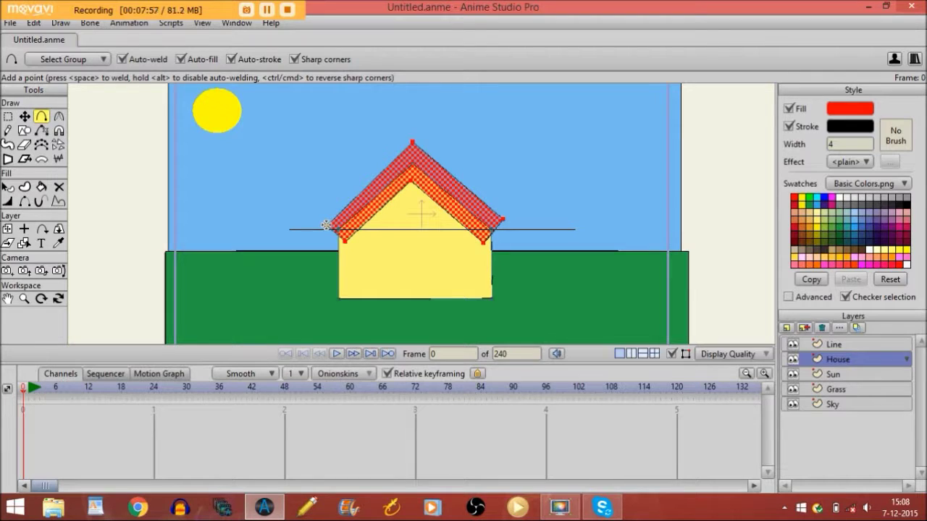
{"action": "left_click", "coordinate": [24, 117]}
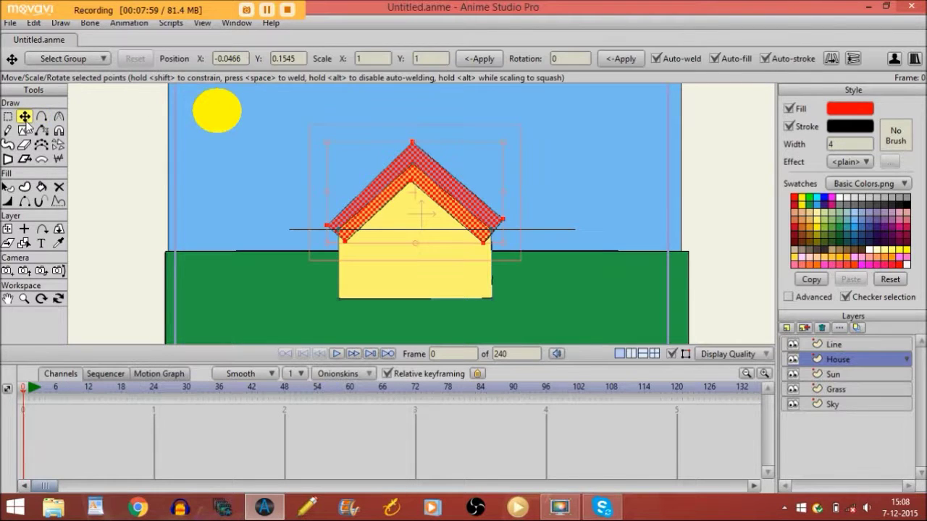
- Raise the roof's inner apex and nudge its right corner inward to fit the outline
{"action": "left_click", "coordinate": [411, 150]}
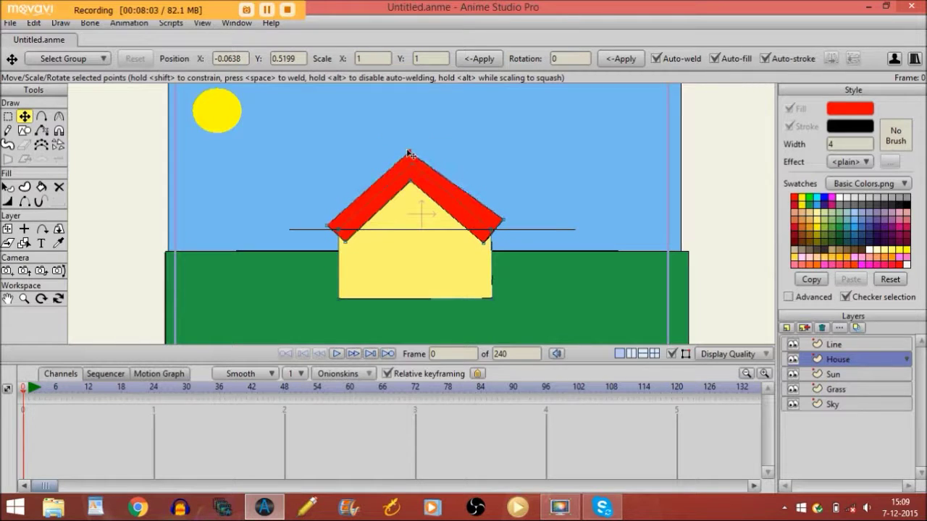
{"action": "left_click", "coordinate": [405, 187]}
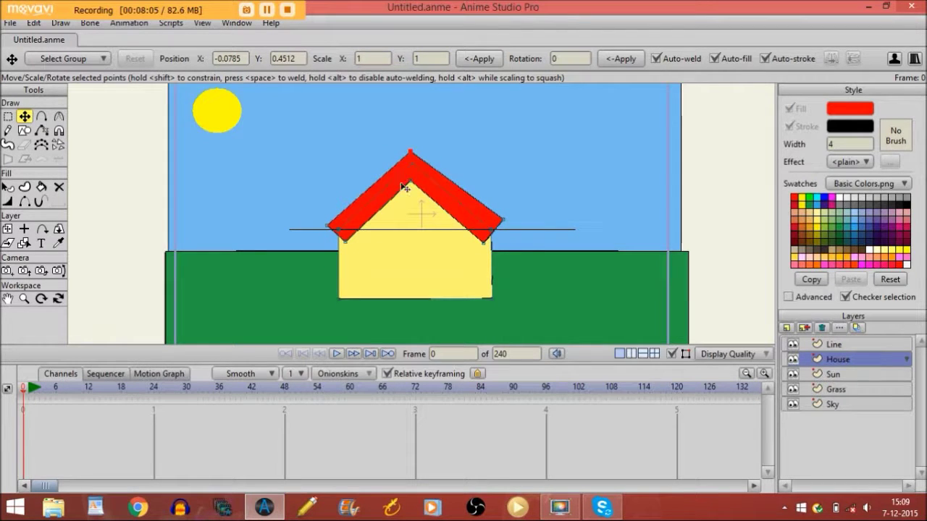
{"action": "left_click_drag", "start_coordinate": [411, 186], "coordinate": [411, 177]}
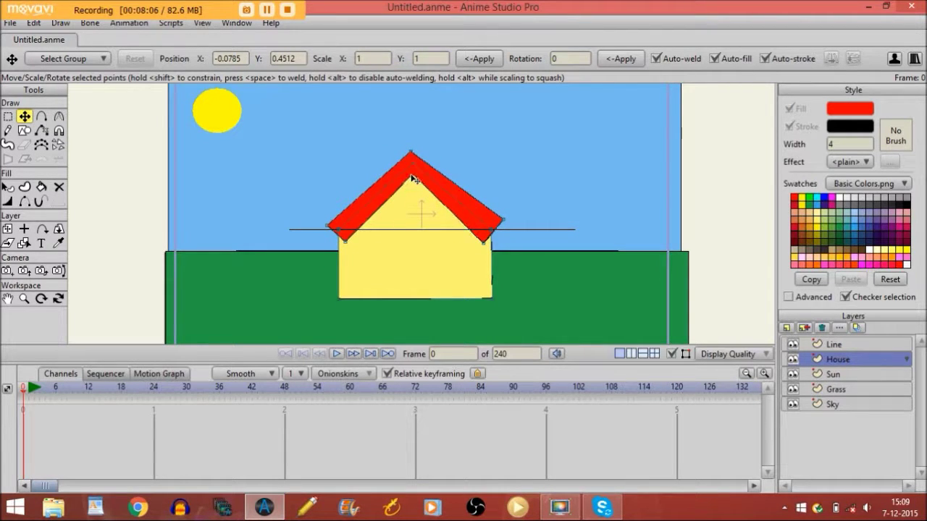
{"action": "left_click", "coordinate": [349, 242]}
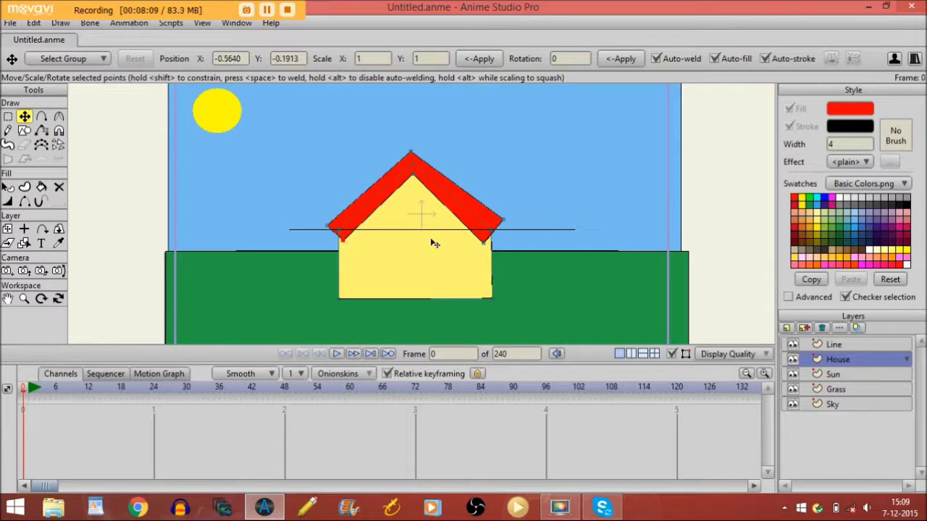
{"action": "left_click", "coordinate": [488, 240]}
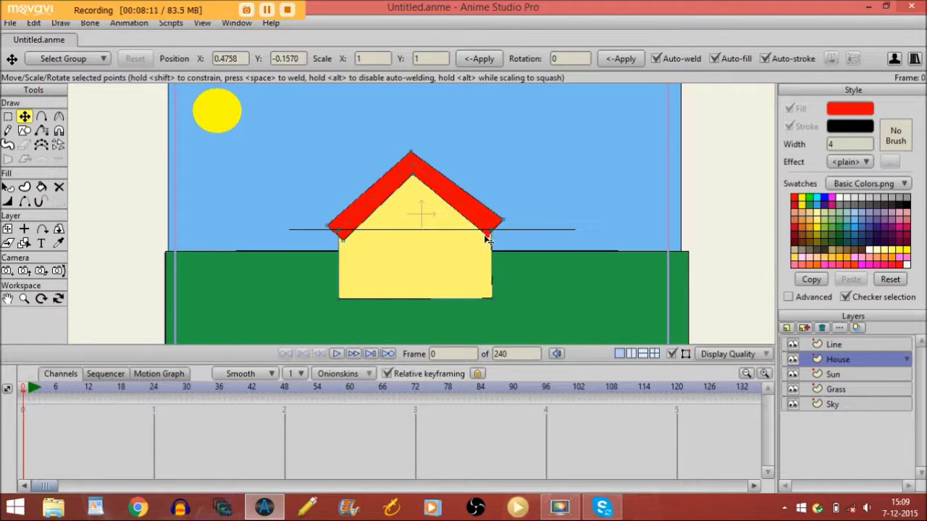
{"action": "left_click_drag", "start_coordinate": [504, 218], "coordinate": [499, 222]}
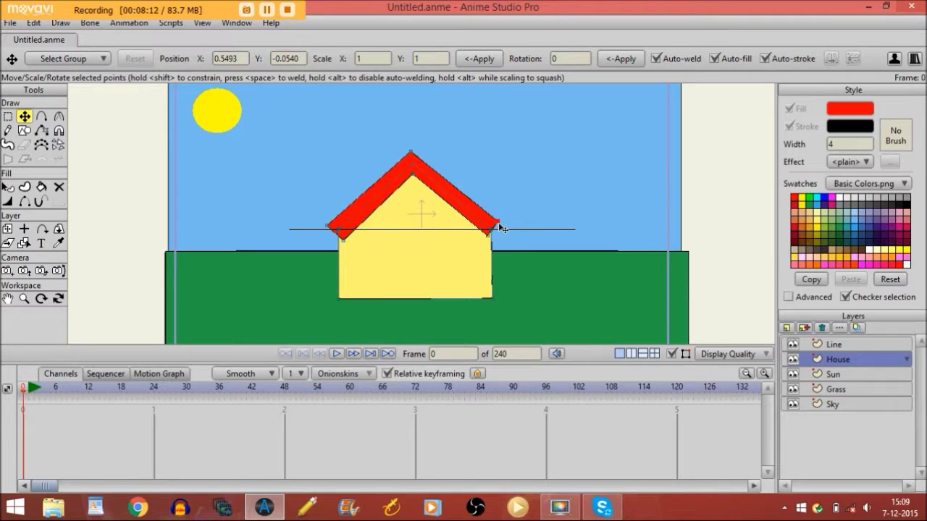
- Select and copy all points on the Grass layer
{"action": "left_click", "coordinate": [847, 388]}
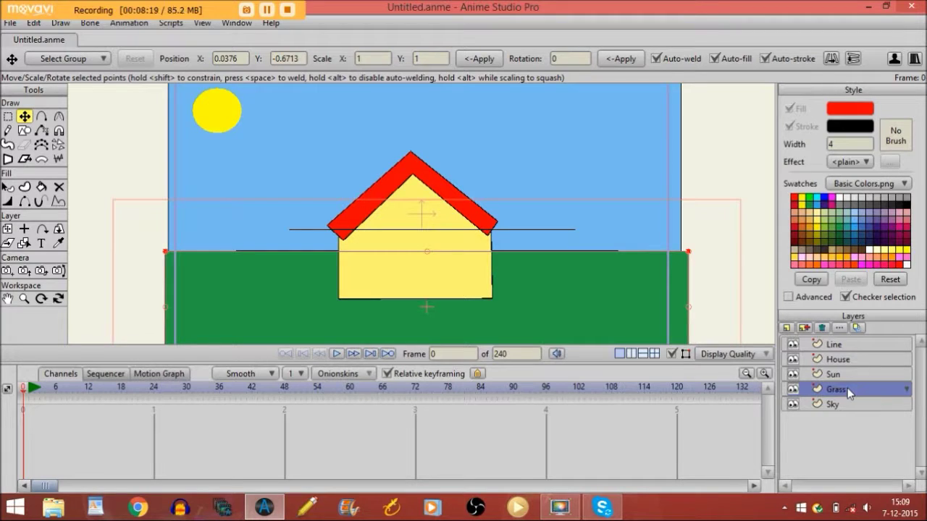
{"action": "key", "text": "ctrl+a"}
{"action": "key", "text": "ctrl+c"}
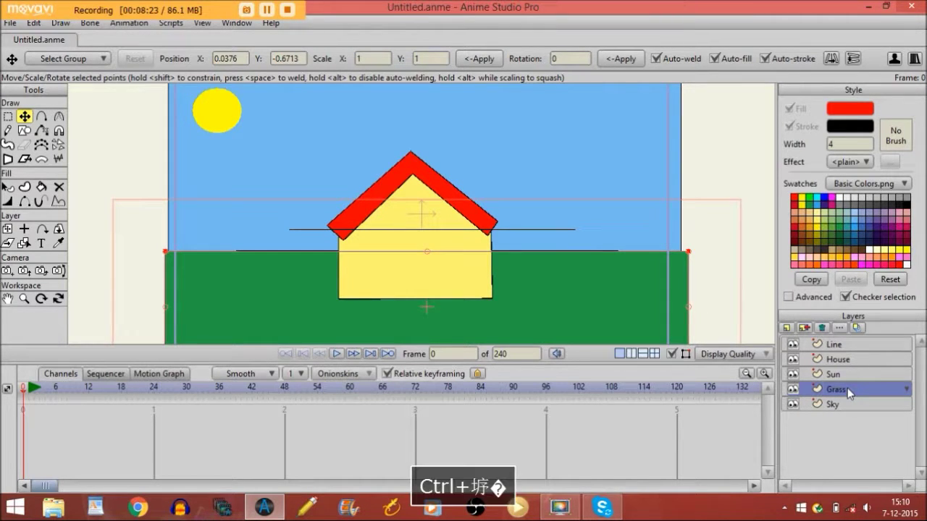
- Pull the house's bottom-right corner point slightly left on the House layer
{"action": "left_click", "coordinate": [822, 360]}
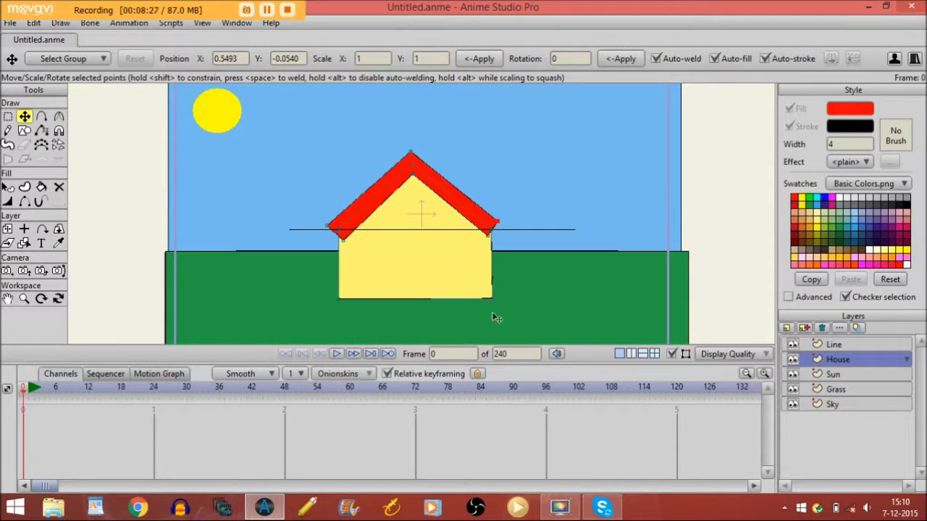
{"action": "left_click_drag", "start_coordinate": [495, 303], "coordinate": [492, 303]}
{"action": "left_click", "coordinate": [492, 302]}
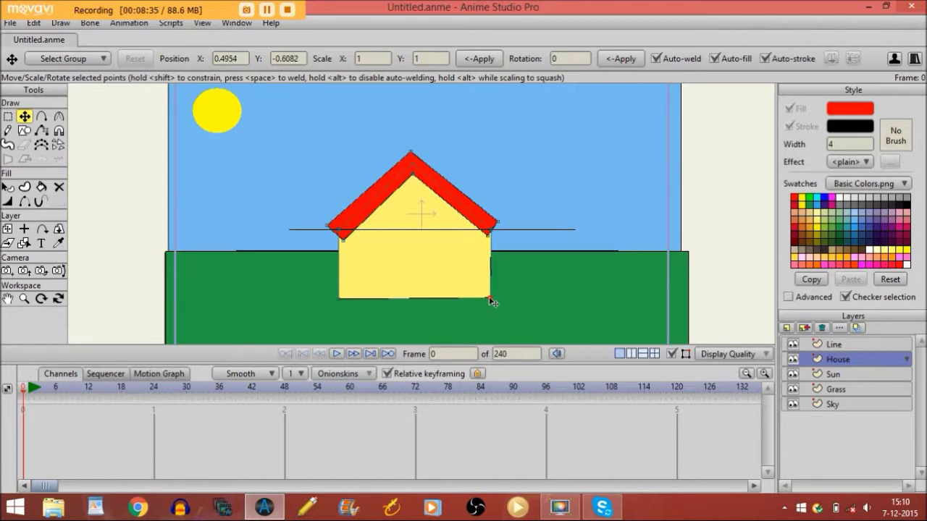
{"action": "left_click", "coordinate": [7, 298]}
{"action": "left_click_drag", "start_coordinate": [265, 244], "coordinate": [278, 165]}
- Zoom in on the house's base and lower its bottom-right corner to level the bottom edge
{"action": "left_click", "coordinate": [24, 298]}
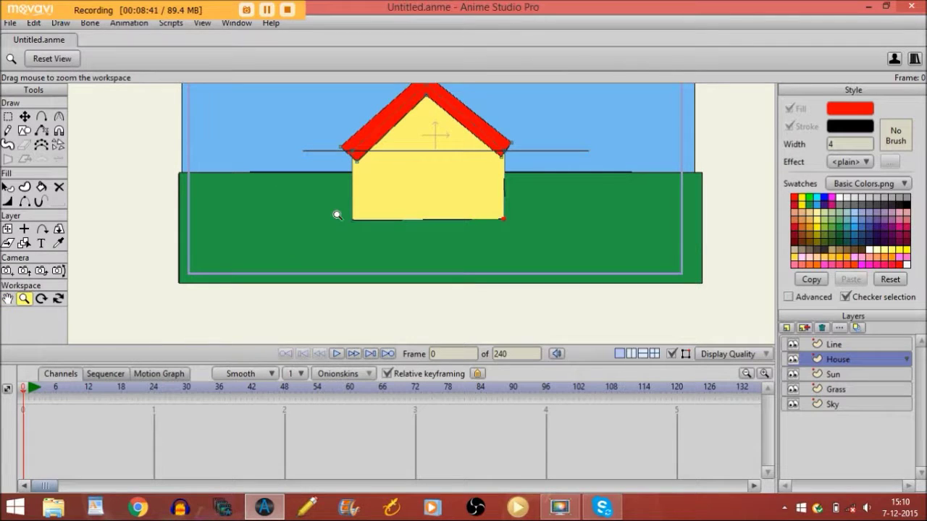
{"action": "left_click_drag", "start_coordinate": [338, 213], "coordinate": [650, 292]}
{"action": "left_click", "coordinate": [7, 299]}
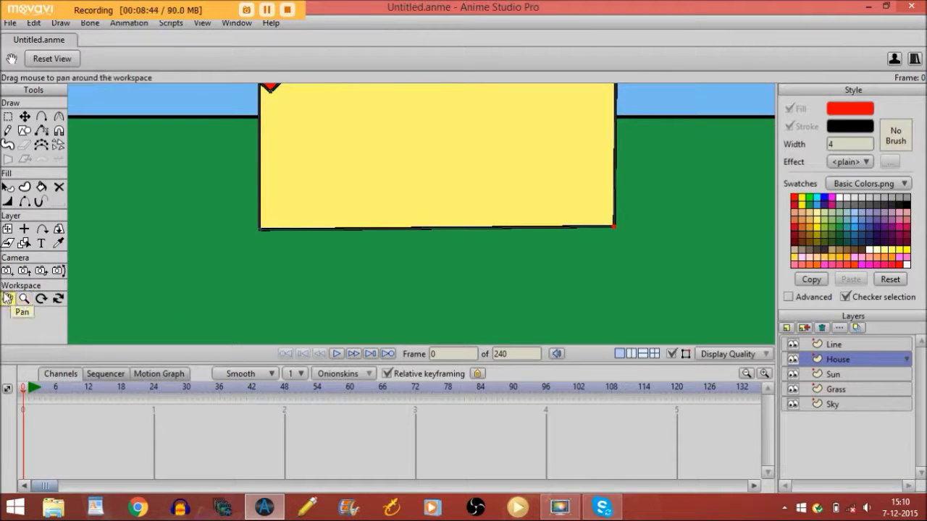
{"action": "left_click_drag", "start_coordinate": [387, 168], "coordinate": [371, 238]}
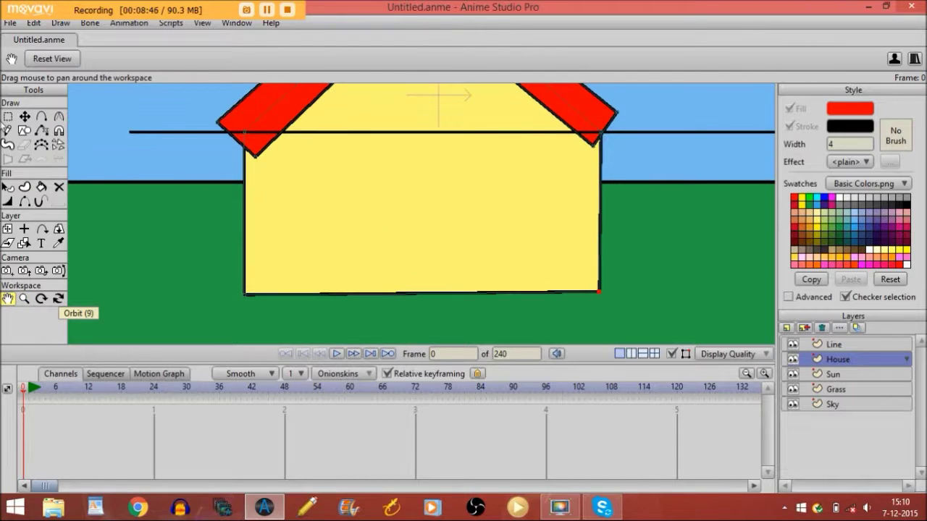
{"action": "left_click", "coordinate": [24, 116]}
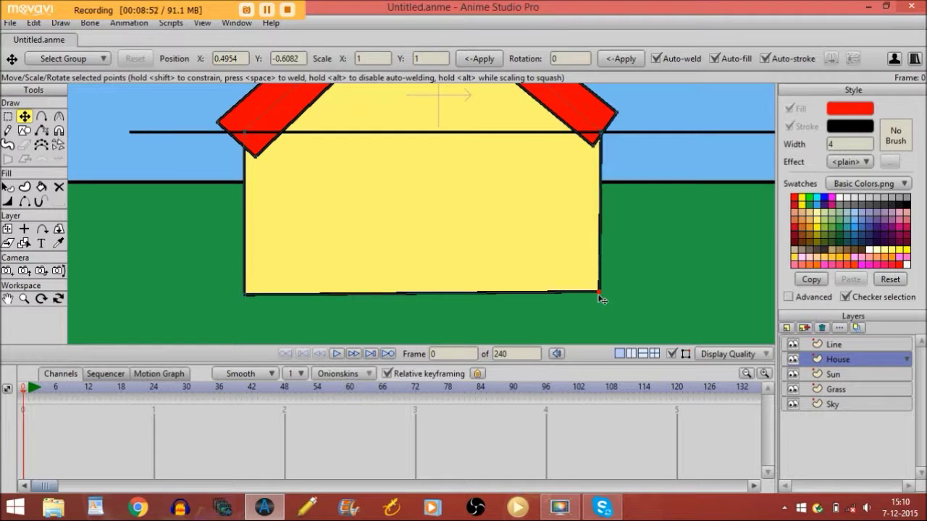
{"action": "left_click_drag", "start_coordinate": [601, 299], "coordinate": [601, 302]}
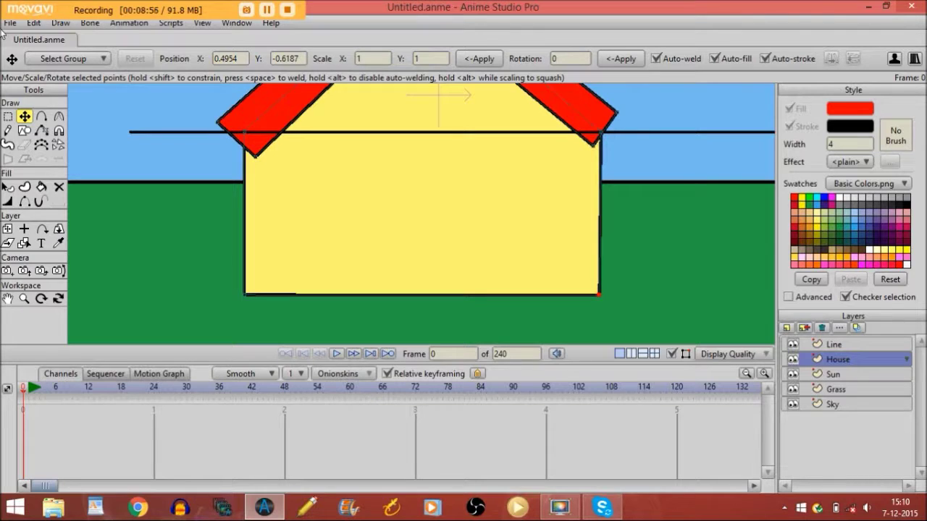
- Draw a brown rectangular door rising from the house's base
{"action": "left_click", "coordinate": [25, 130]}
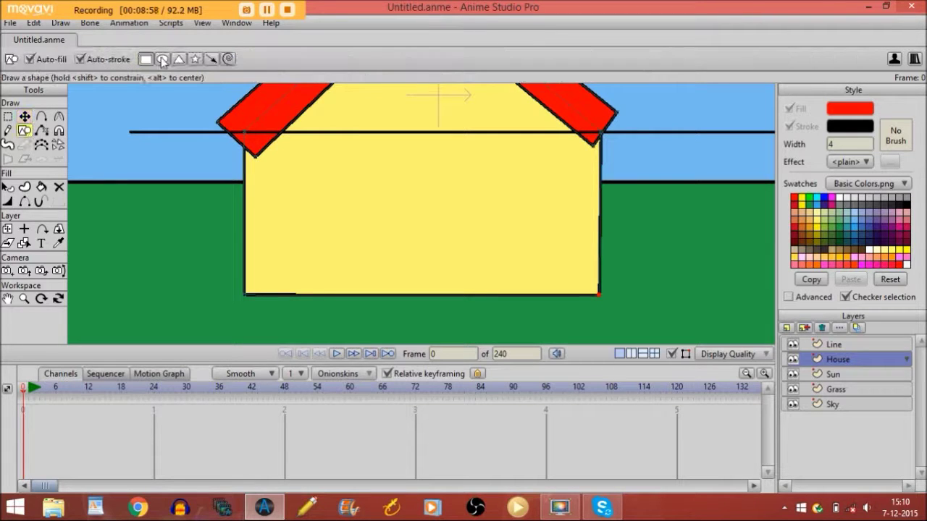
{"action": "left_click", "coordinate": [803, 249]}
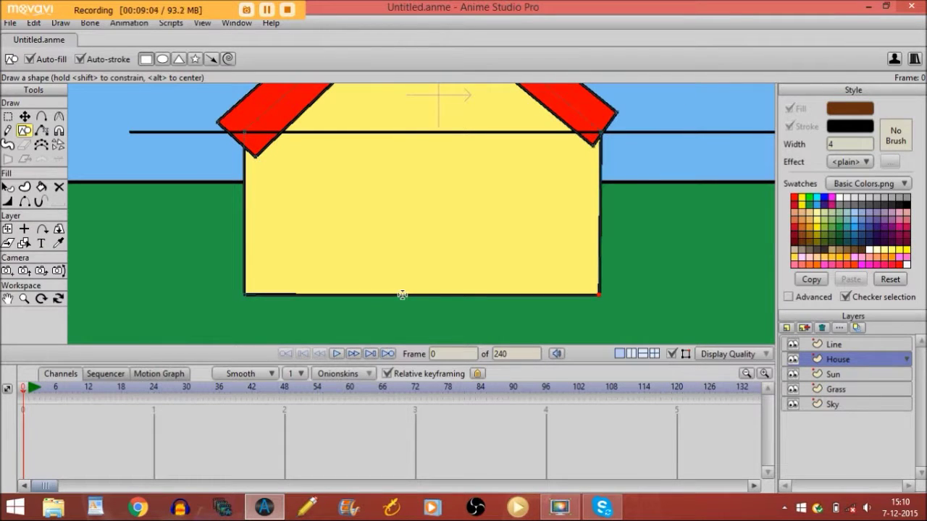
{"action": "mouse_move", "coordinate": [399, 295]}
{"action": "left_mouse_down"}
{"action": "mouse_move", "coordinate": [446, 265]}
{"action": "mouse_move", "coordinate": [449, 161]}
{"action": "mouse_move", "coordinate": [449, 184]}
{"action": "left_mouse_up"}
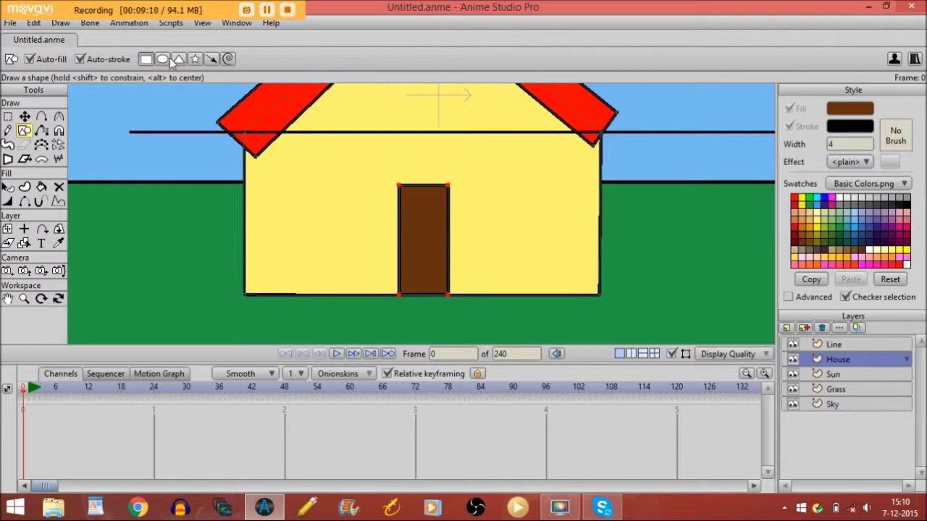
- Add a small black round doorknob to the door
{"action": "left_click", "coordinate": [163, 58]}
{"action": "left_click", "coordinate": [907, 206]}
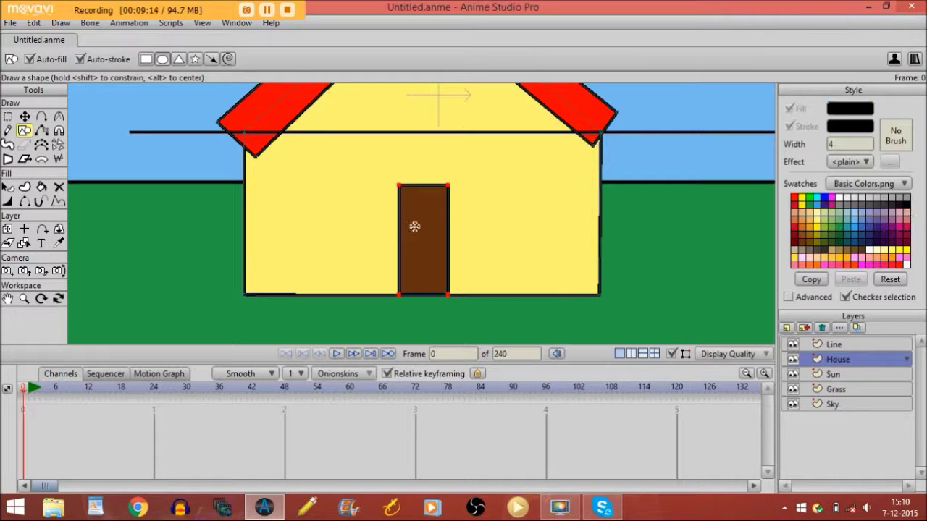
{"action": "left_click_drag", "start_coordinate": [402, 230], "coordinate": [417, 245]}
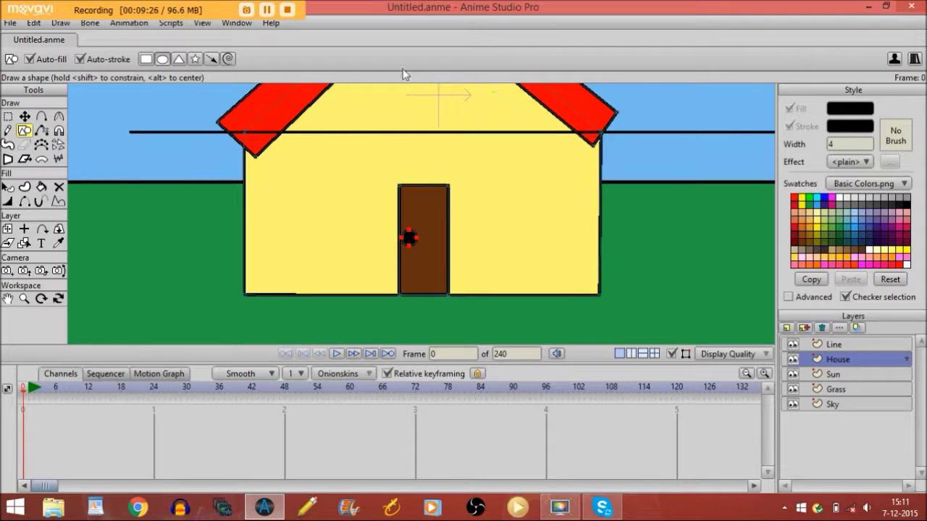
{"action": "left_click", "coordinate": [829, 346]}
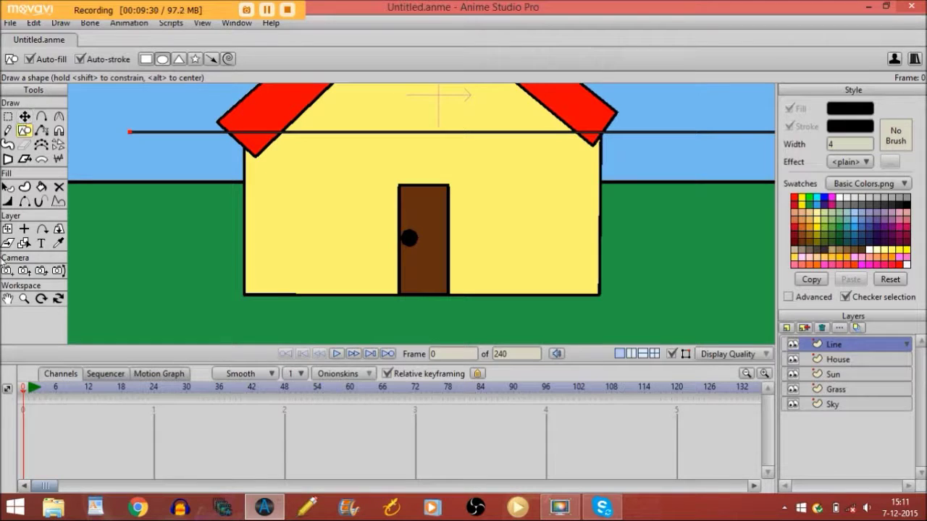
- Move the Line layer down across the house and draw a grey rectangular window left of the door
{"action": "left_click", "coordinate": [8, 230]}
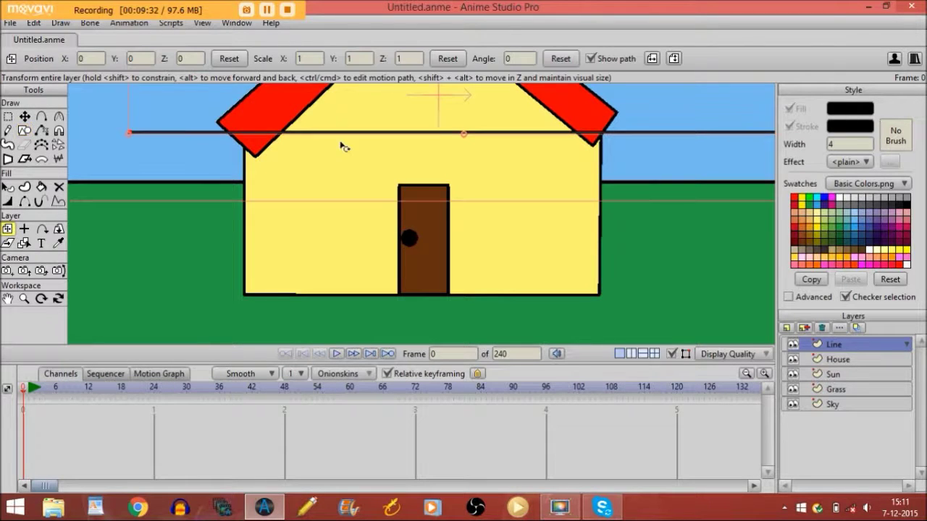
{"action": "left_click_drag", "start_coordinate": [439, 112], "coordinate": [419, 236]}
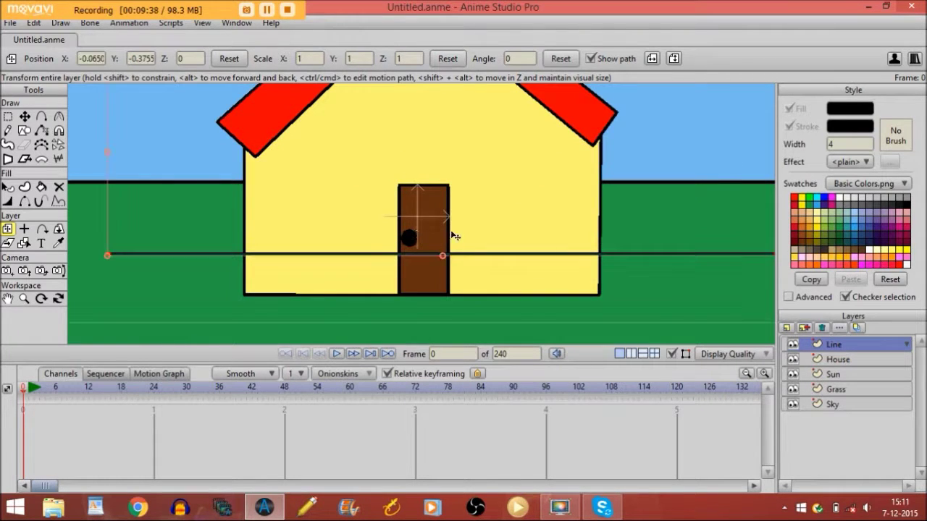
{"action": "left_click", "coordinate": [840, 359]}
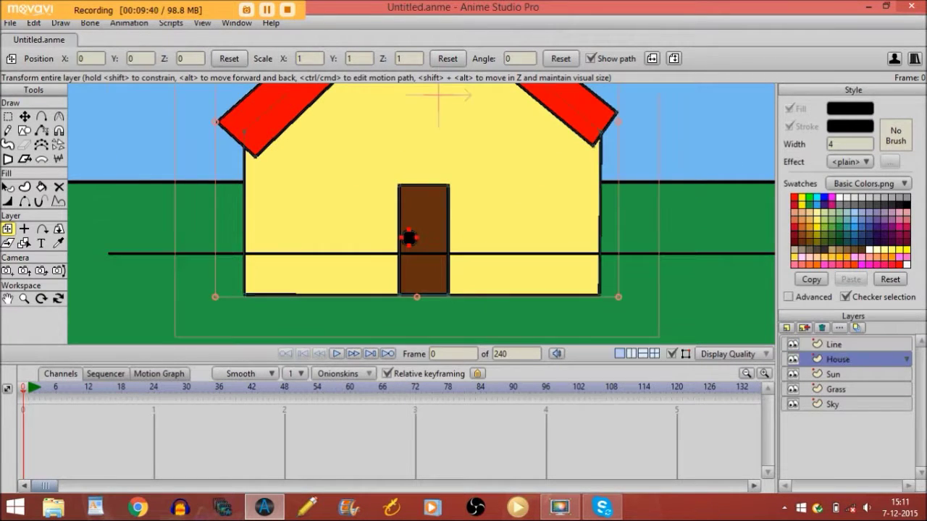
{"action": "left_click", "coordinate": [840, 209]}
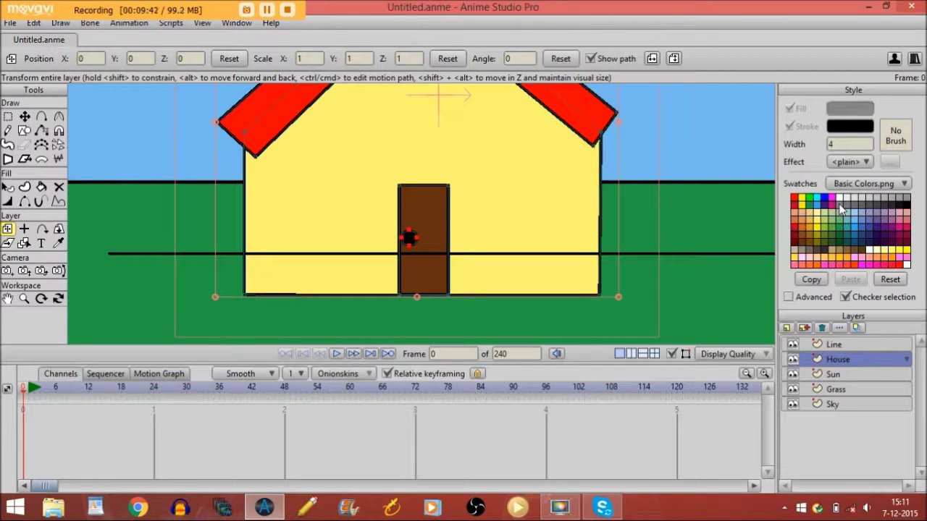
{"action": "left_click", "coordinate": [24, 130]}
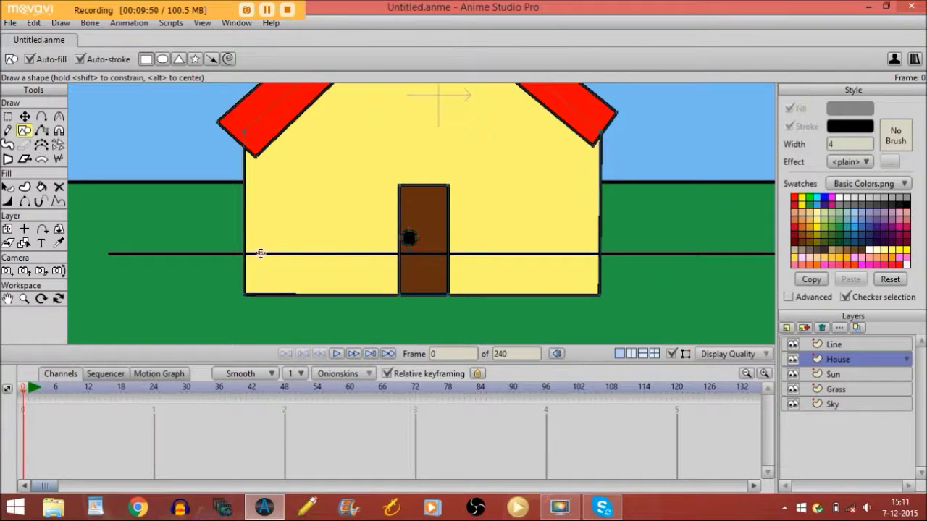
{"action": "left_click_drag", "start_coordinate": [260, 252], "coordinate": [378, 196]}
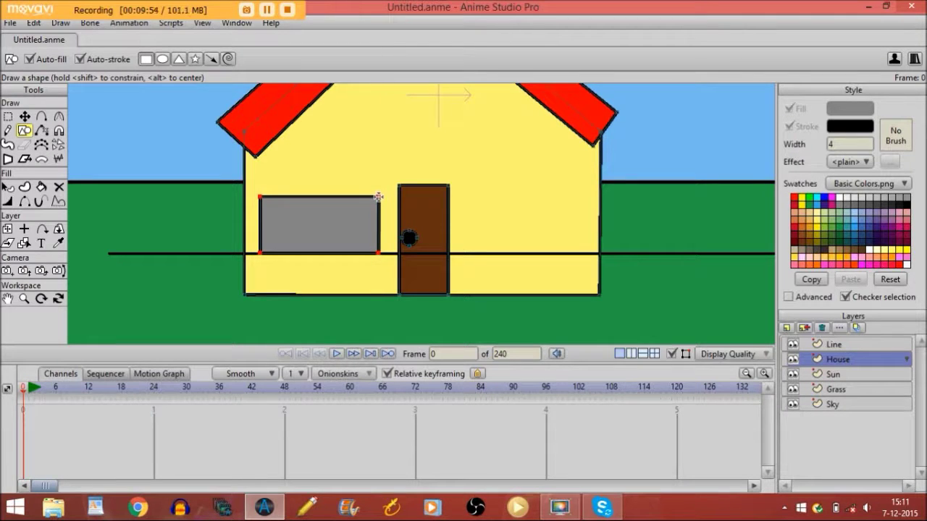
{"action": "left_click", "coordinate": [24, 116]}
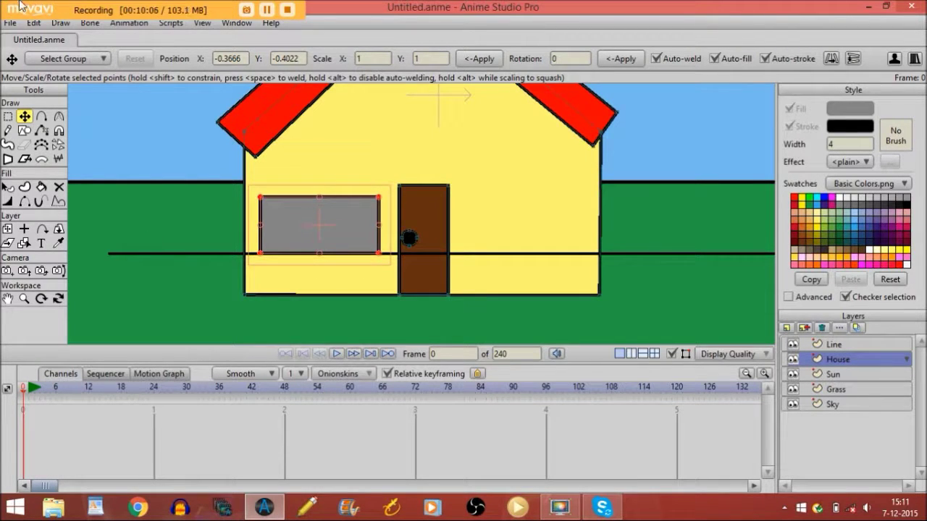
- Copy and paste the grey window, placing the copy to the right of the door
{"action": "left_click", "coordinate": [33, 23]}
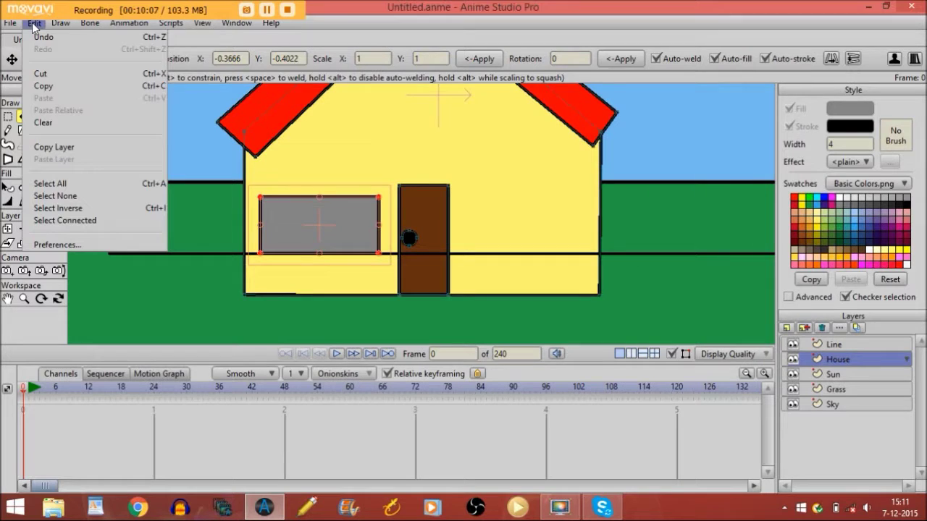
{"action": "left_click", "coordinate": [42, 88]}
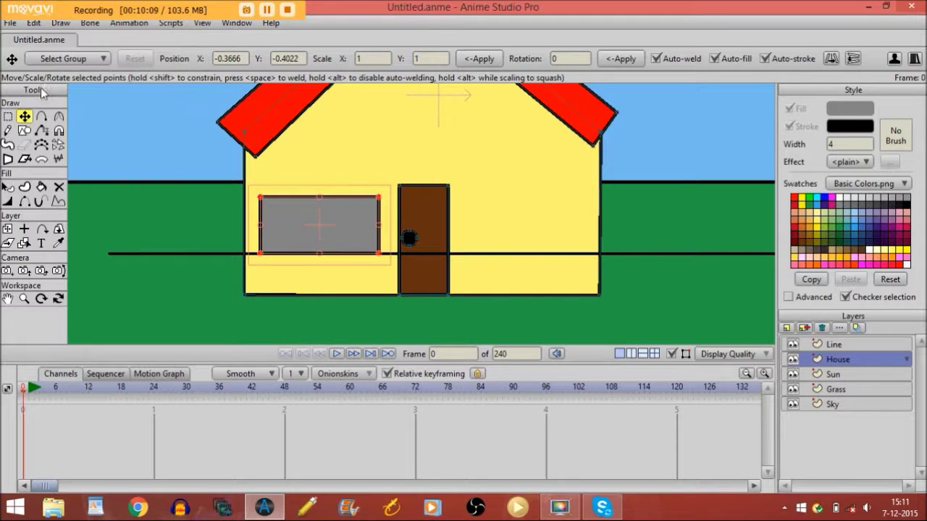
{"action": "left_click", "coordinate": [34, 27]}
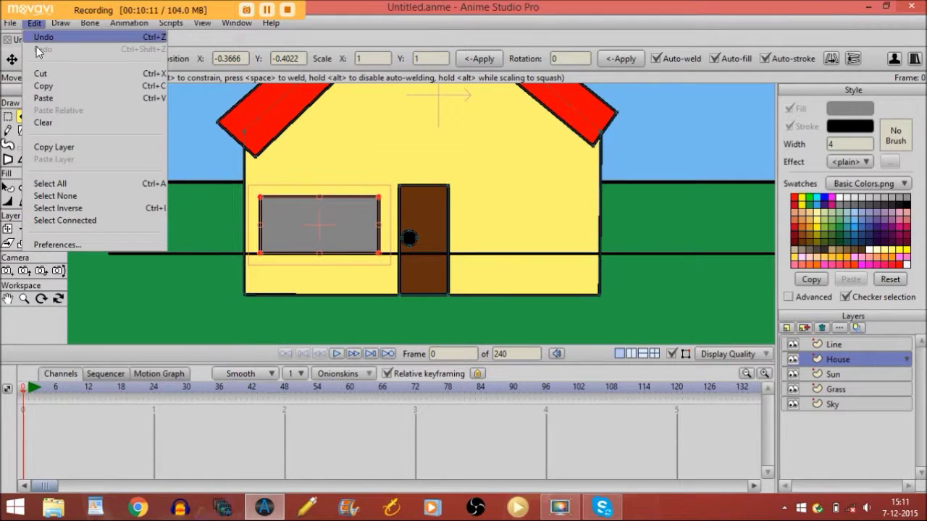
{"action": "left_click", "coordinate": [41, 97]}
{"action": "left_click_drag", "start_coordinate": [331, 224], "coordinate": [538, 225]}
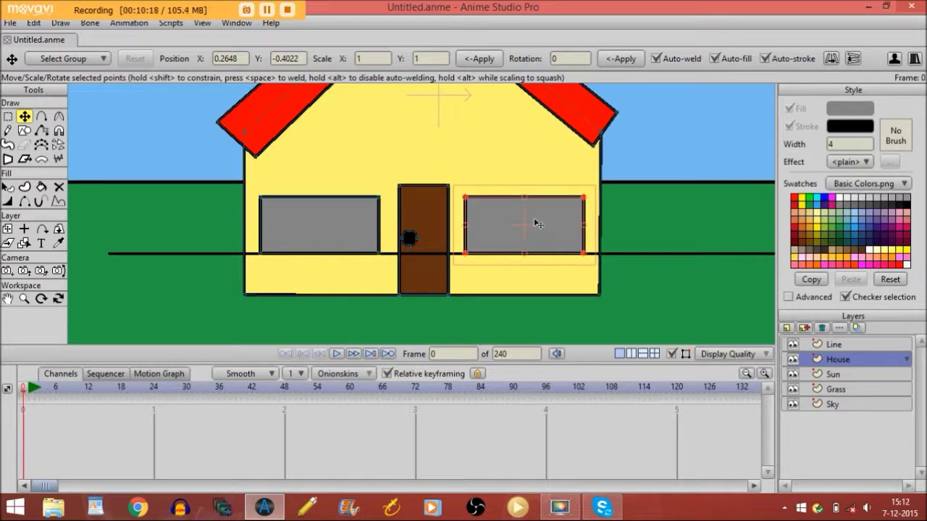
- Delete the Line layer and its horizontal guide line, then recentre the whole scene
{"action": "left_click", "coordinate": [812, 345]}
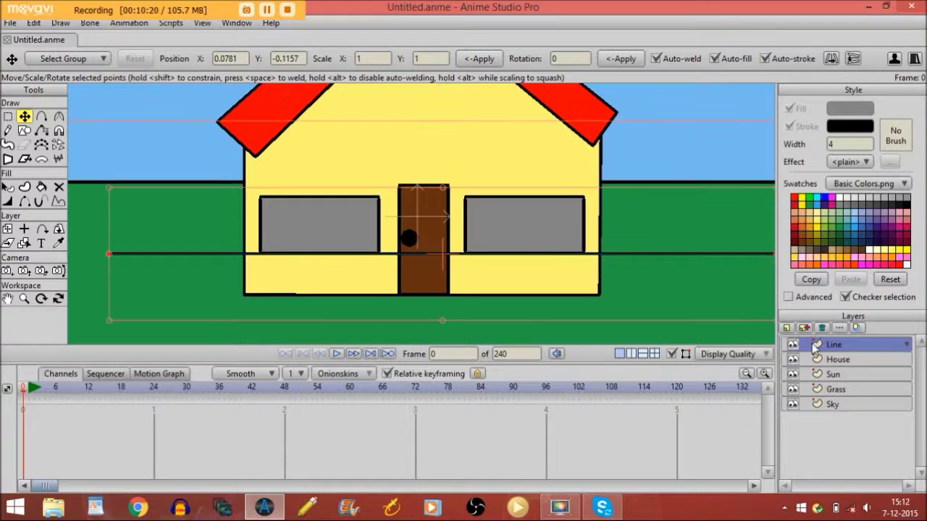
{"action": "left_click", "coordinate": [420, 255]}
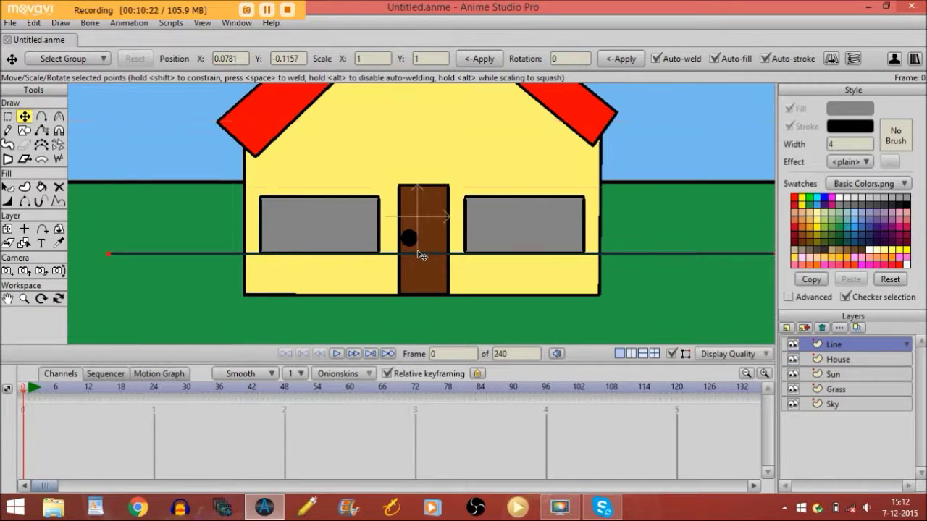
{"action": "left_click_drag", "start_coordinate": [420, 255], "coordinate": [387, 316]}
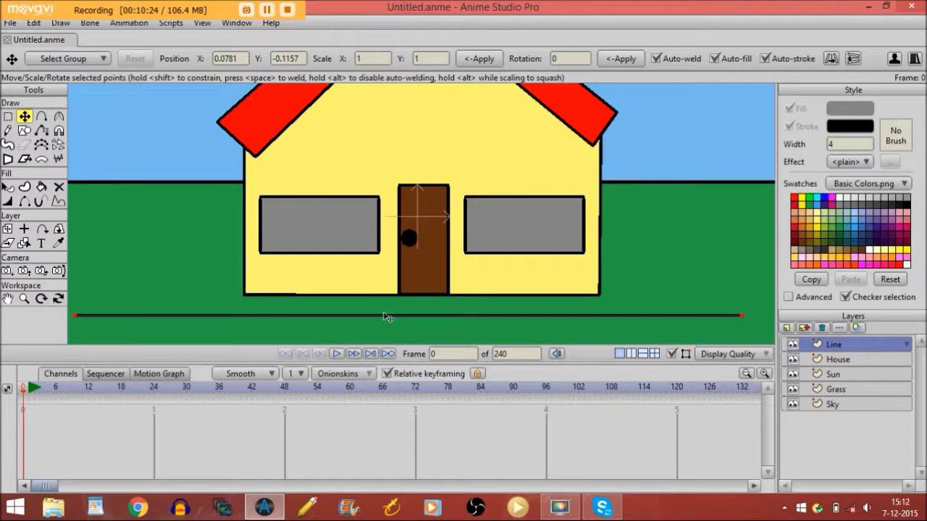
{"action": "left_click", "coordinate": [24, 299]}
{"action": "left_click_drag", "start_coordinate": [414, 266], "coordinate": [114, 238]}
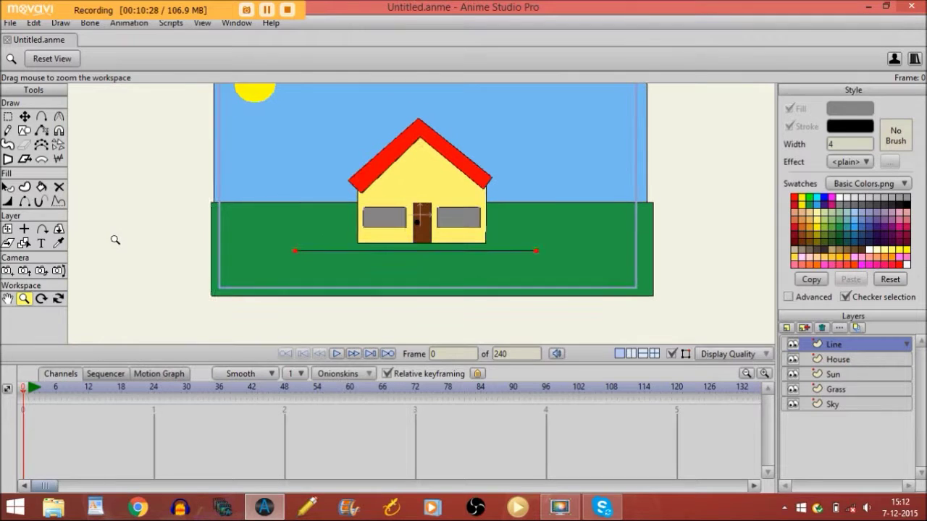
{"action": "left_click", "coordinate": [823, 330]}
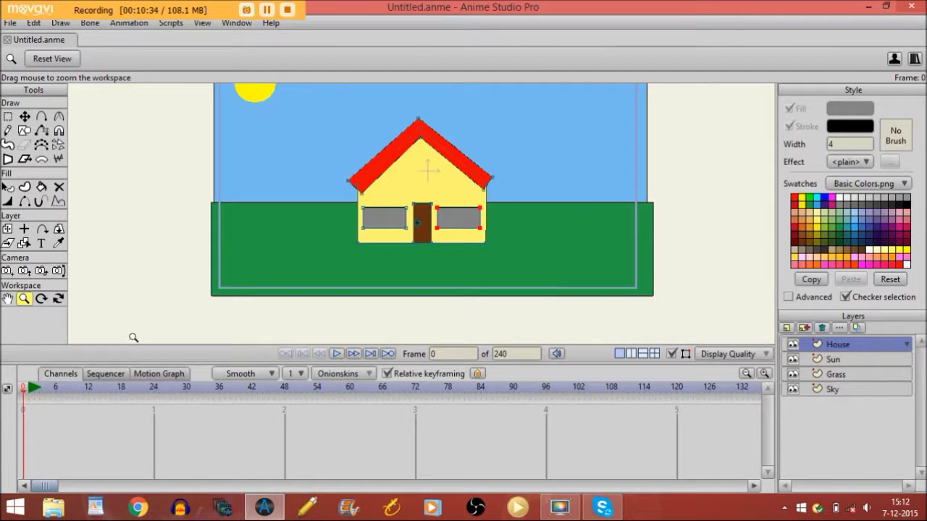
{"action": "left_click", "coordinate": [8, 298]}
{"action": "left_click_drag", "start_coordinate": [261, 269], "coordinate": [269, 292]}
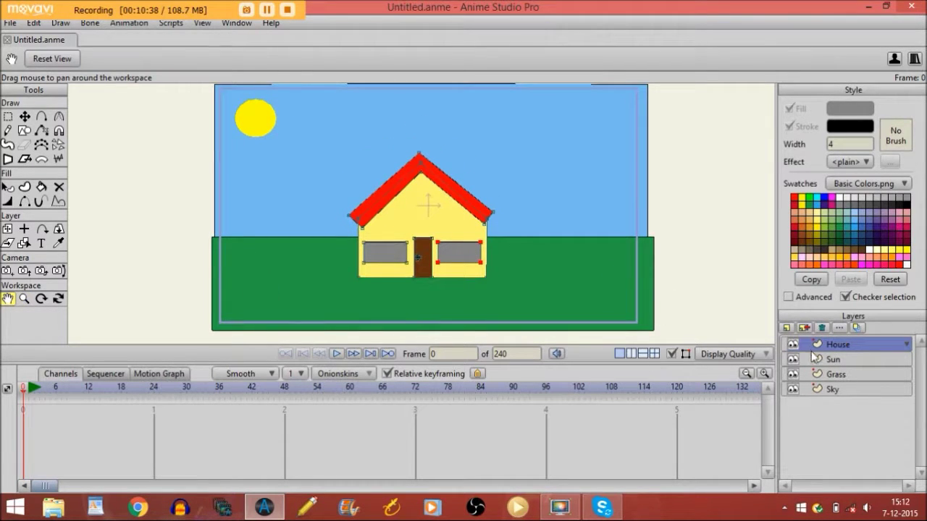
{"action": "left_click", "coordinate": [814, 390]}
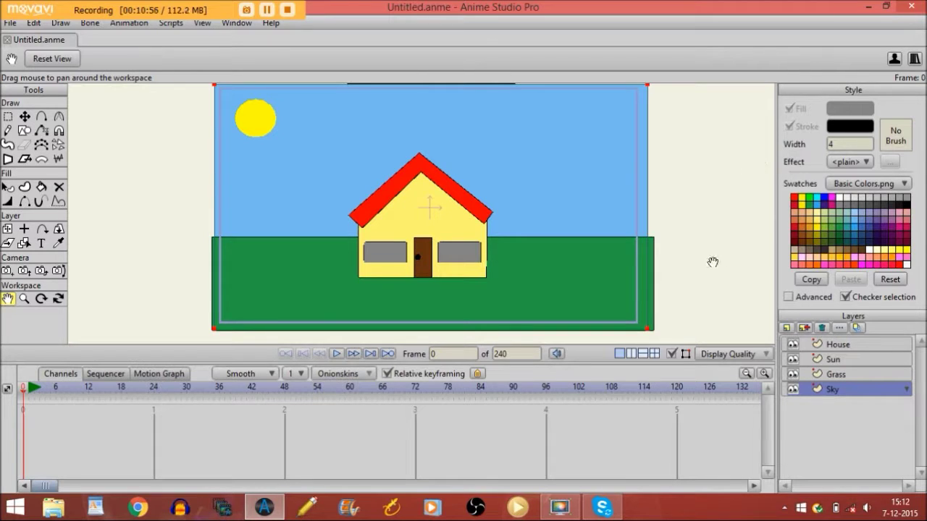
{"action": "left_click", "coordinate": [838, 346]}
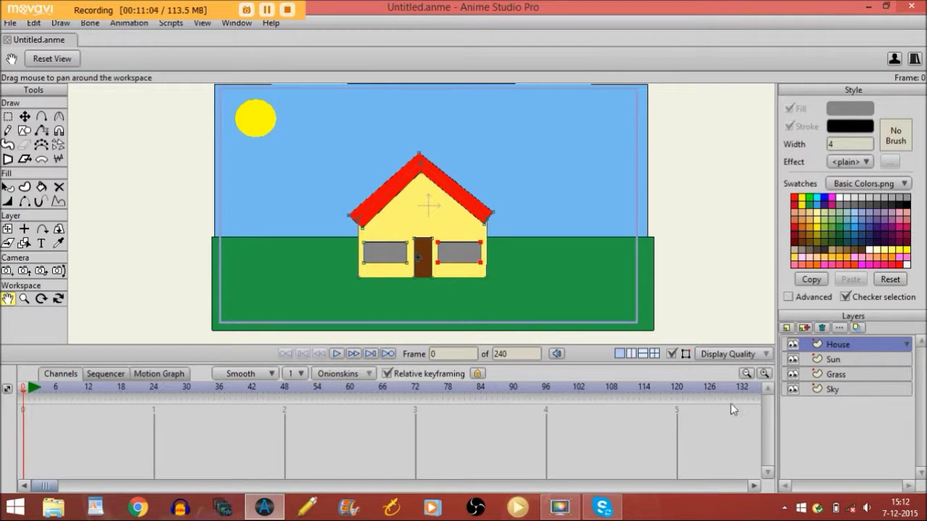
- Nudge the House layer slightly to position 0.0697, 0.0406 and bring up the new layer types
{"action": "left_click", "coordinate": [7, 229]}
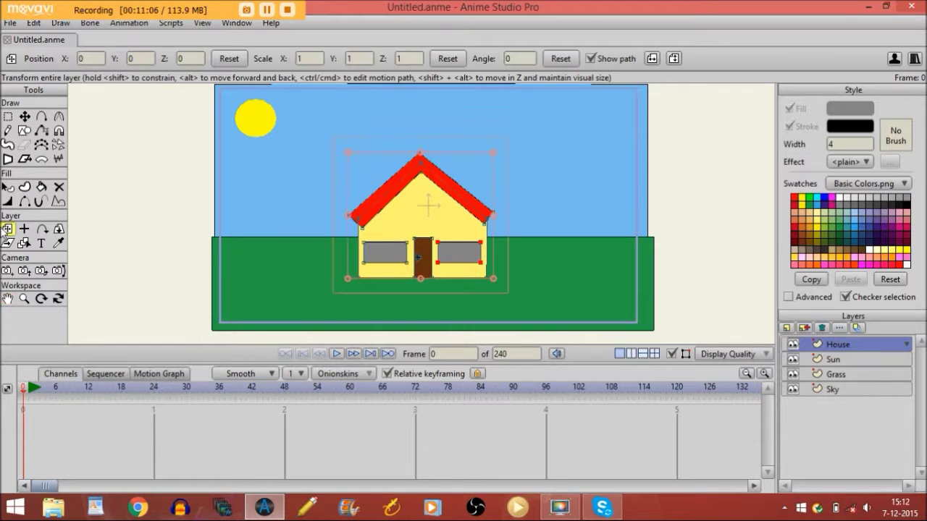
{"action": "mouse_move", "coordinate": [403, 250]}
{"action": "left_mouse_down"}
{"action": "mouse_move", "coordinate": [379, 255]}
{"action": "mouse_move", "coordinate": [408, 237]}
{"action": "mouse_move", "coordinate": [419, 245]}
{"action": "left_mouse_up"}
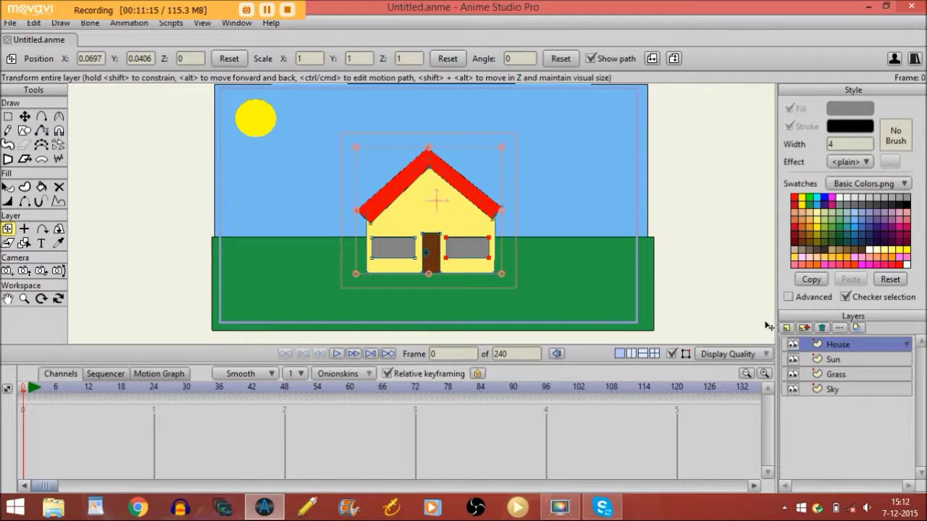
{"action": "left_click", "coordinate": [786, 328]}
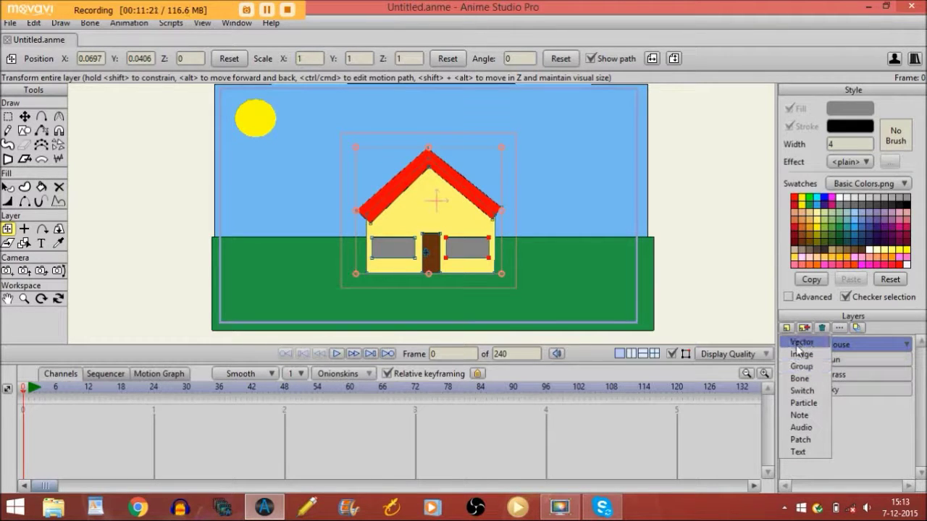
- Create a new group layer named 'House+Surrounding'
{"action": "left_click", "coordinate": [799, 367]}
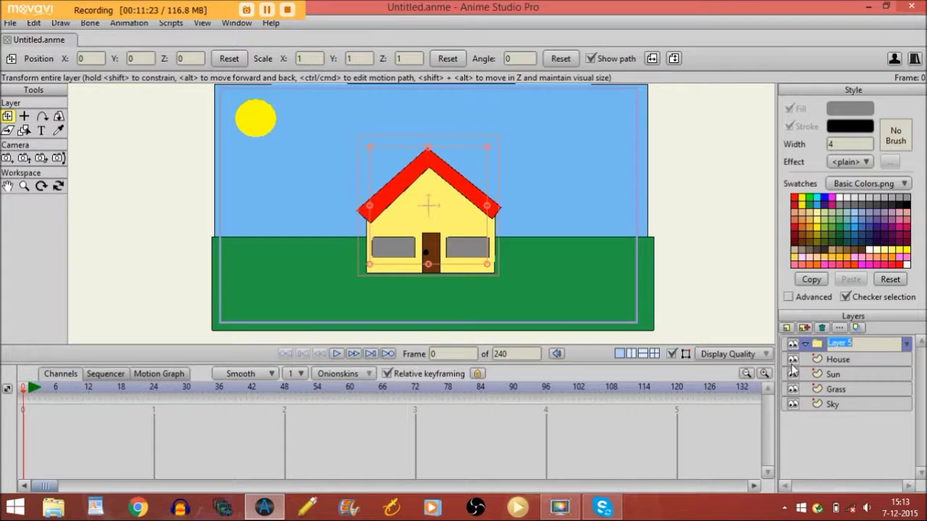
{"action": "key", "text": "Caps_Lock"}
{"action": "type", "text": "Ho"}
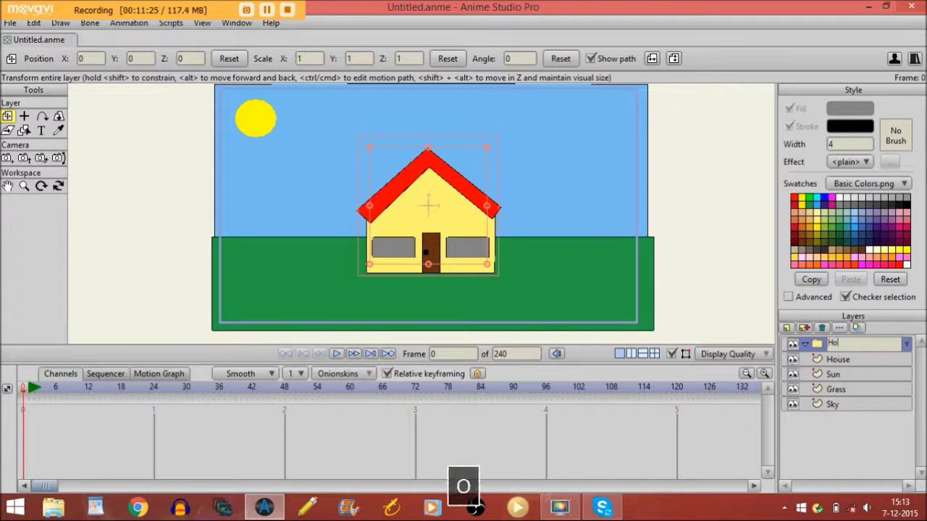
{"action": "type", "text": "us"}
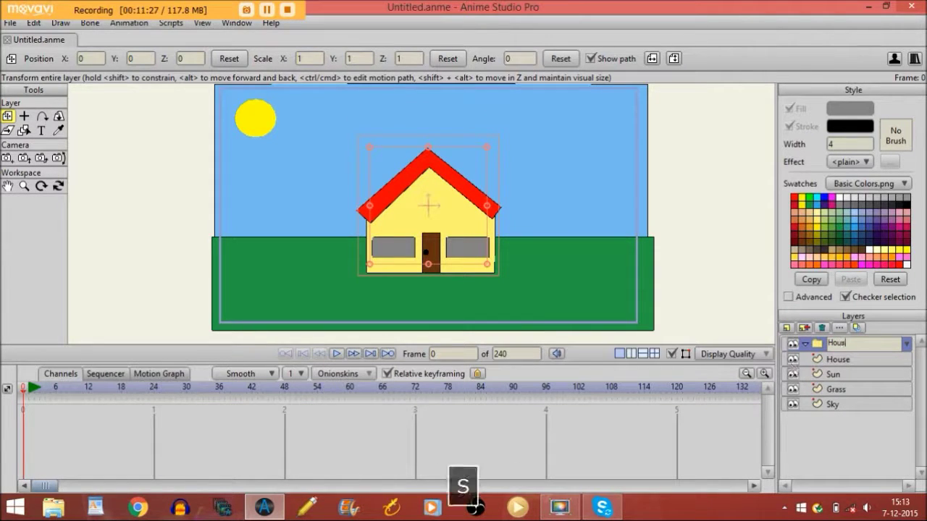
{"action": "type", "text": "e+"}
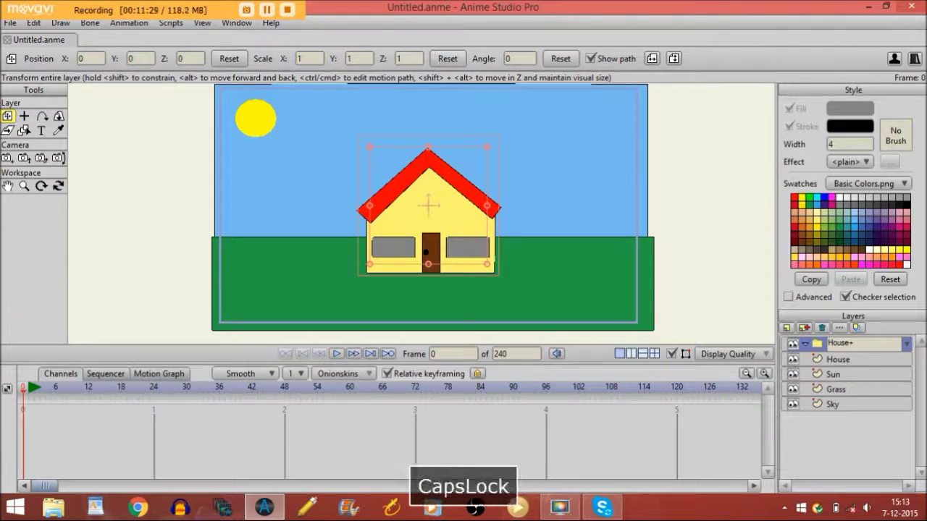
{"action": "type", "text": "Sunounding"}
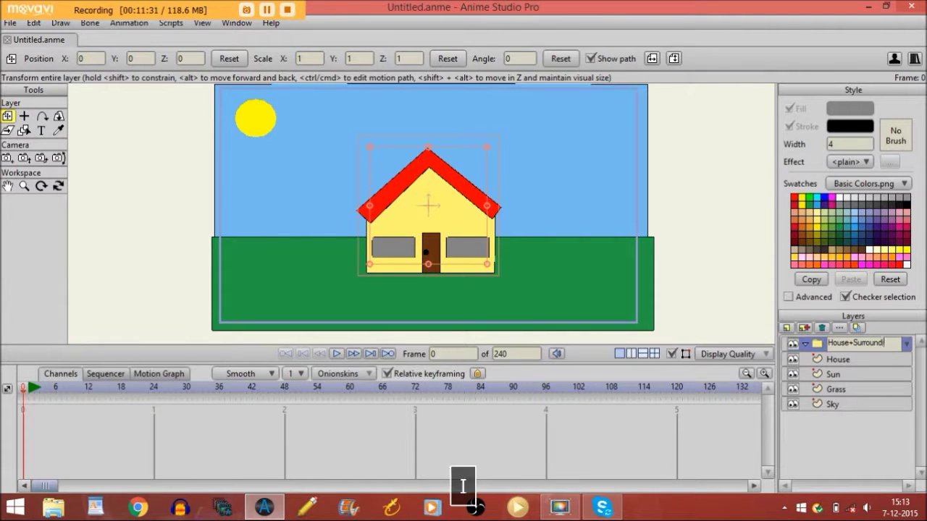
{"action": "key", "text": "Return"}
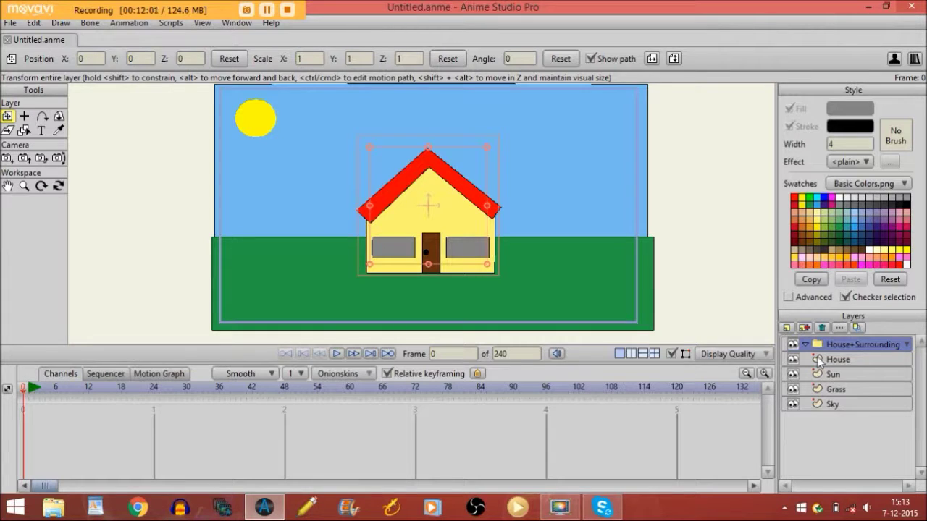
- Move the House, Sun, Grass and Sky layers into House+Surrounding and collapse the group
{"action": "left_click", "coordinate": [818, 360]}
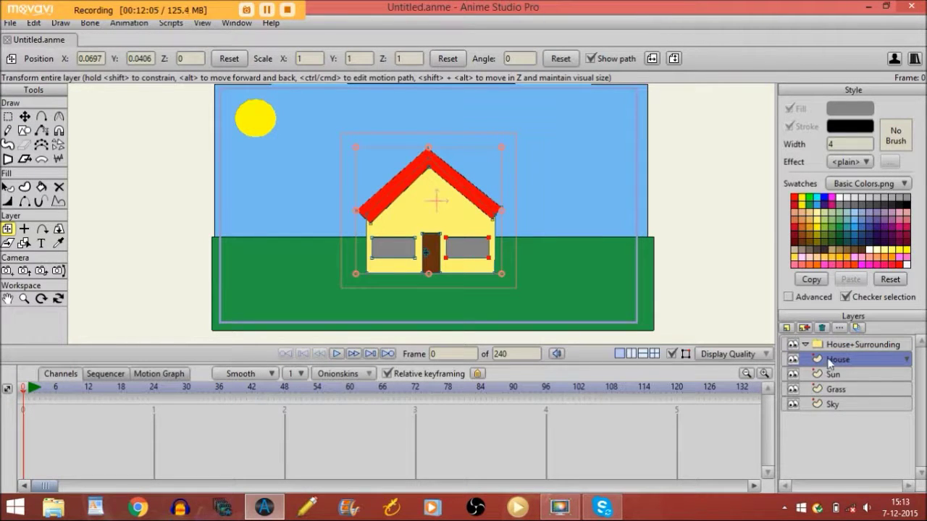
{"action": "left_click", "coordinate": [829, 404], "text": "shift"}
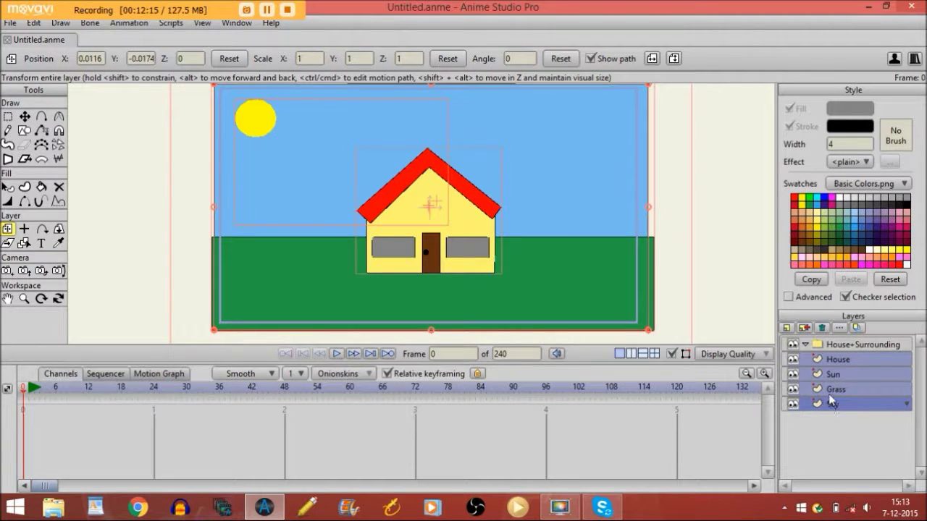
{"action": "left_click_drag", "start_coordinate": [838, 360], "coordinate": [842, 347]}
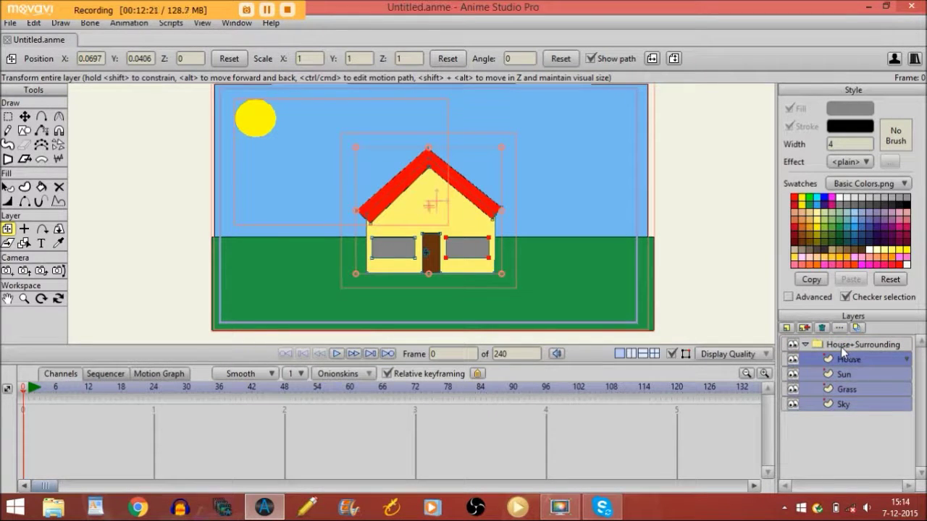
{"action": "left_click", "coordinate": [802, 345]}
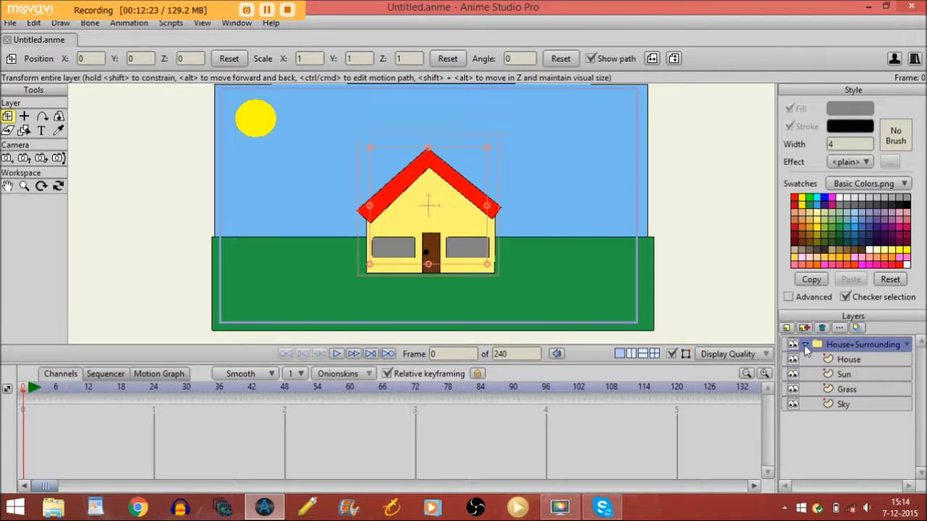
{"action": "left_click", "coordinate": [804, 345]}
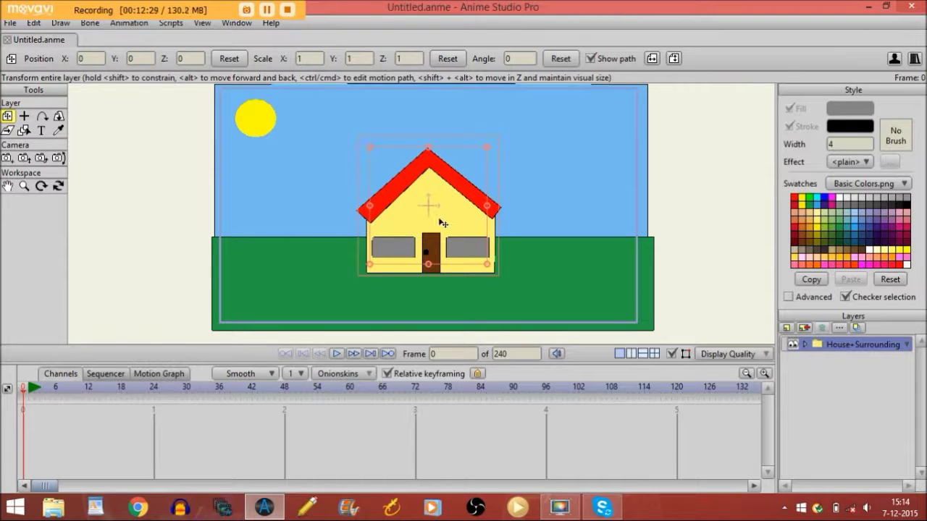
- Nudge the House+Surrounding group slightly, then shift the Sun layer left by about -0.029 on X
{"action": "left_click_drag", "start_coordinate": [430, 202], "coordinate": [444, 221]}
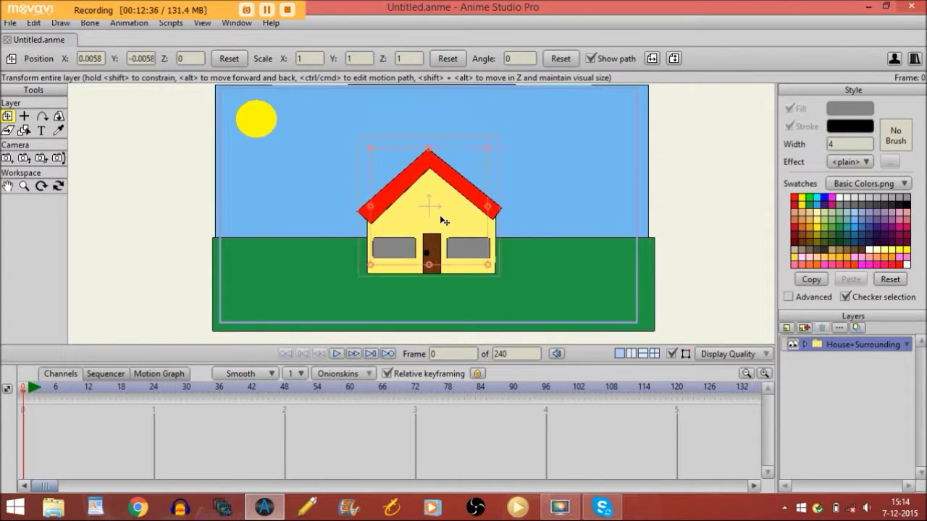
{"action": "left_click", "coordinate": [804, 345]}
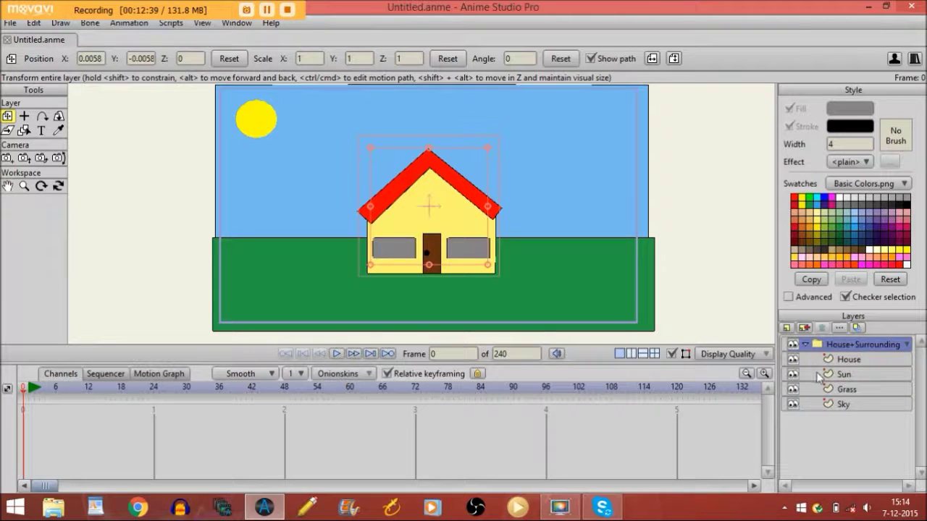
{"action": "left_click", "coordinate": [819, 377]}
{"action": "mouse_move", "coordinate": [286, 142]}
{"action": "left_mouse_down"}
{"action": "mouse_move", "coordinate": [310, 173]}
{"action": "mouse_move", "coordinate": [262, 141]}
{"action": "mouse_move", "coordinate": [282, 140]}
{"action": "left_mouse_up"}
{"action": "key", "text": "shift"}
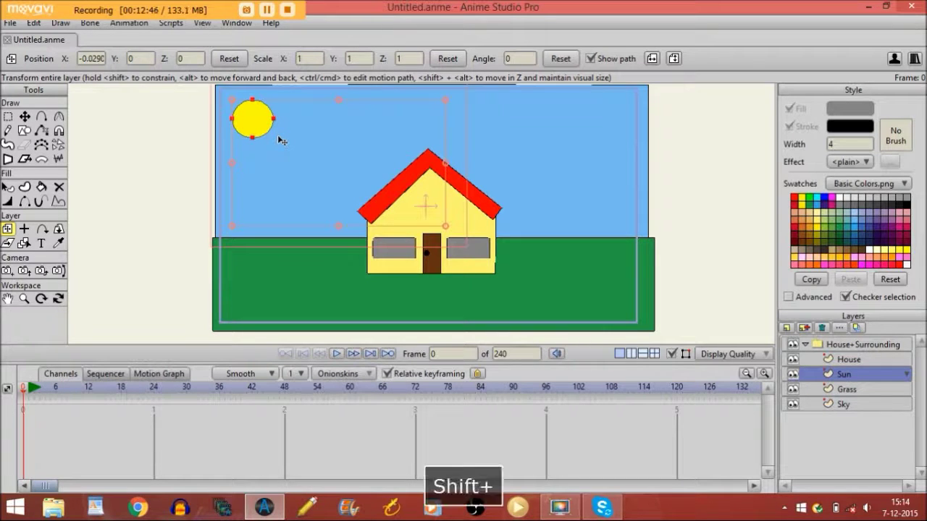